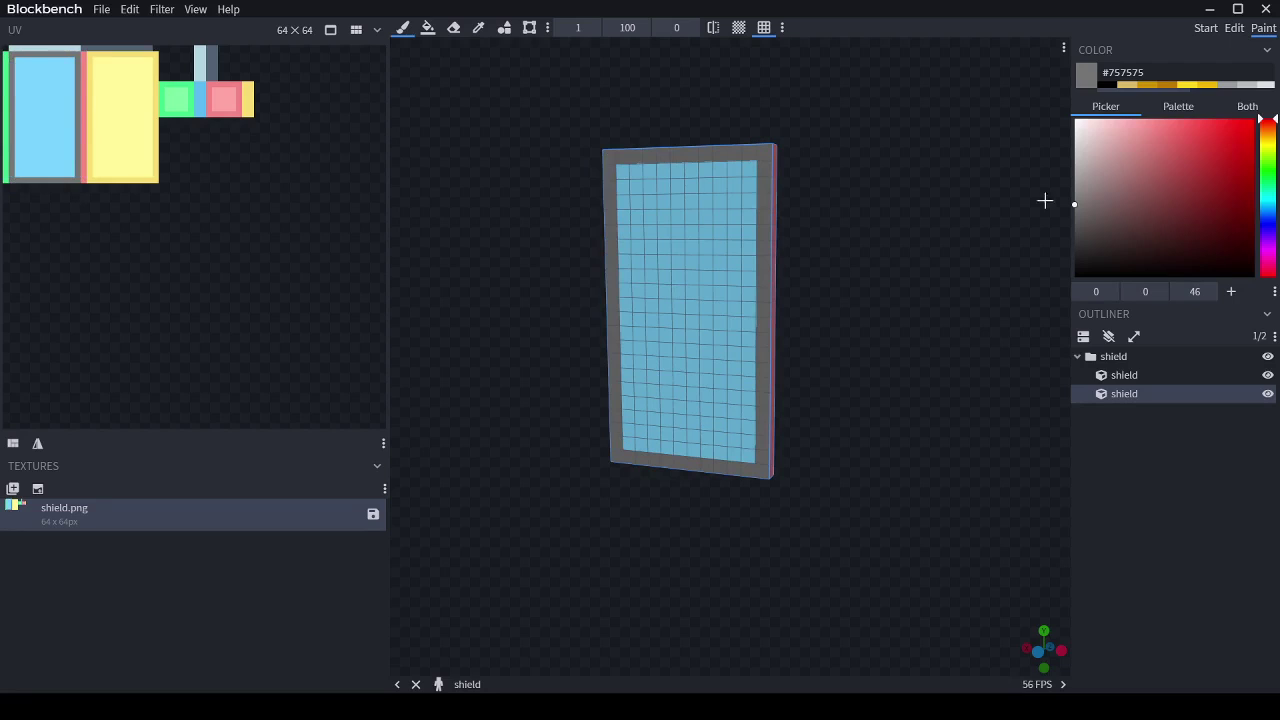
# - Fill the shield plate's front face with dark brown #413419
pyautogui.click(1083, 173)
pyautogui.click(1178, 106)
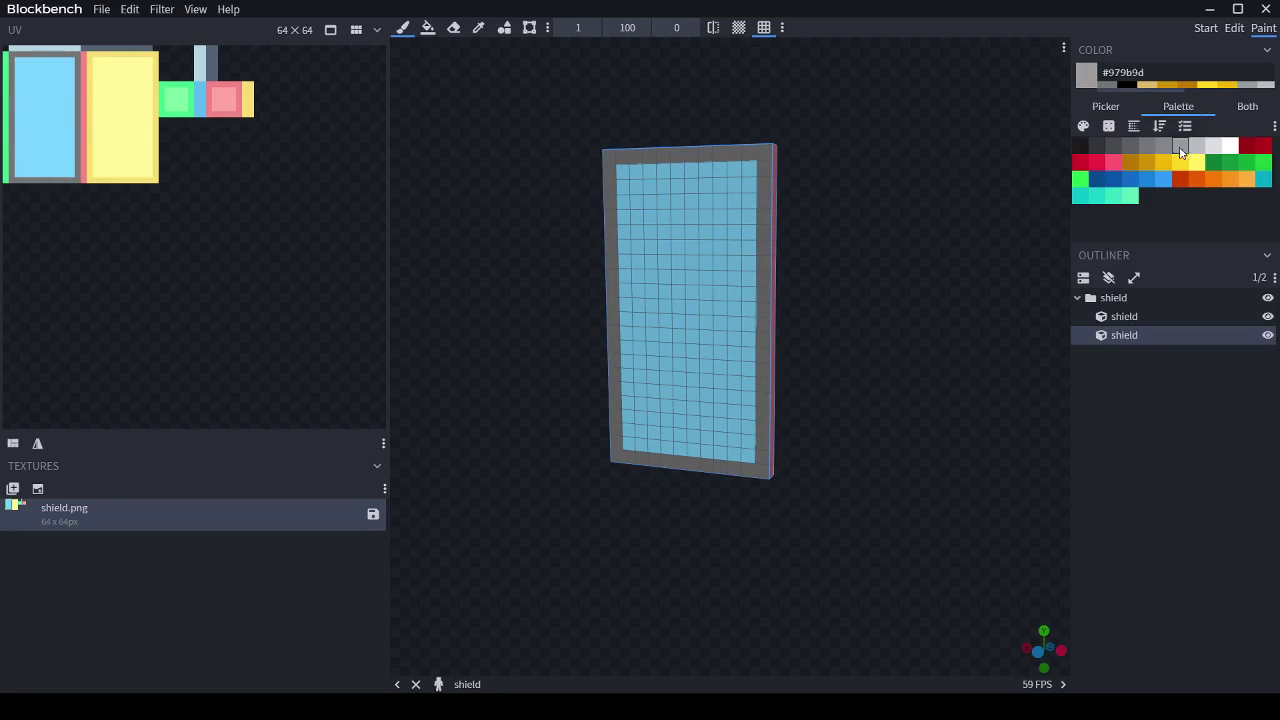
pyautogui.click(1105, 106)
pyautogui.click(1267, 136)
pyautogui.click(1210, 226)
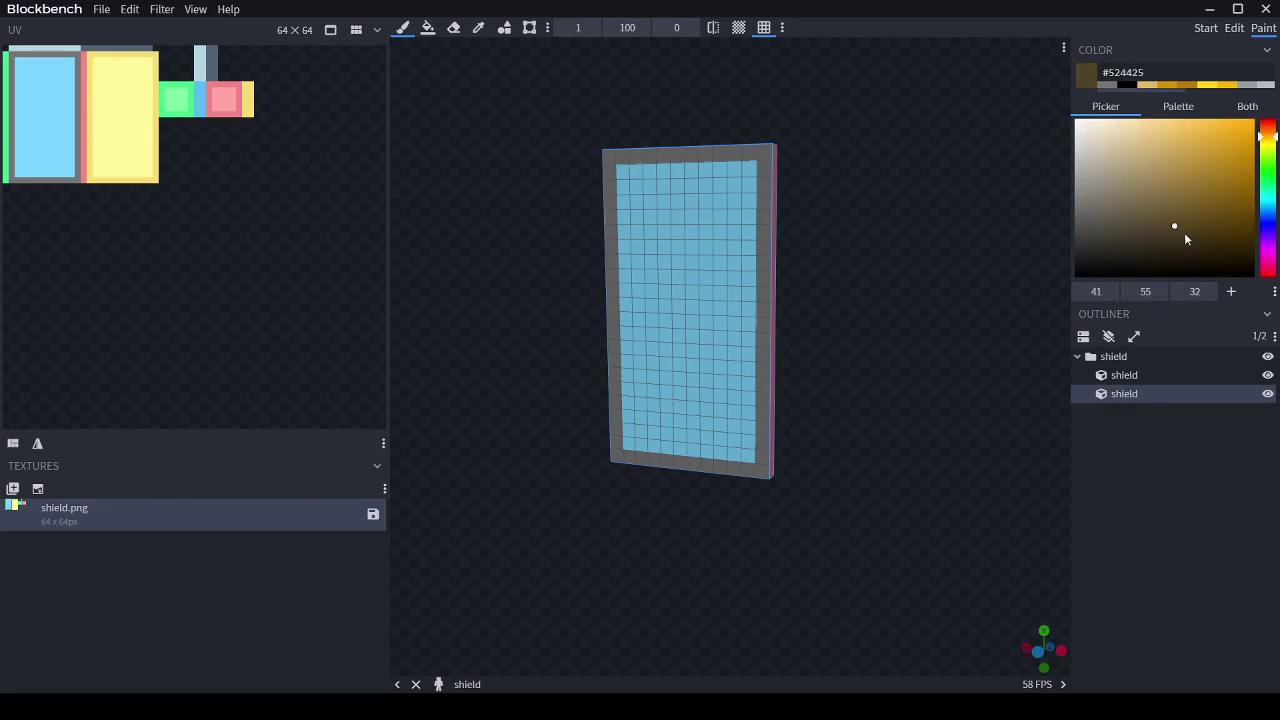
pyautogui.click(1186, 236)
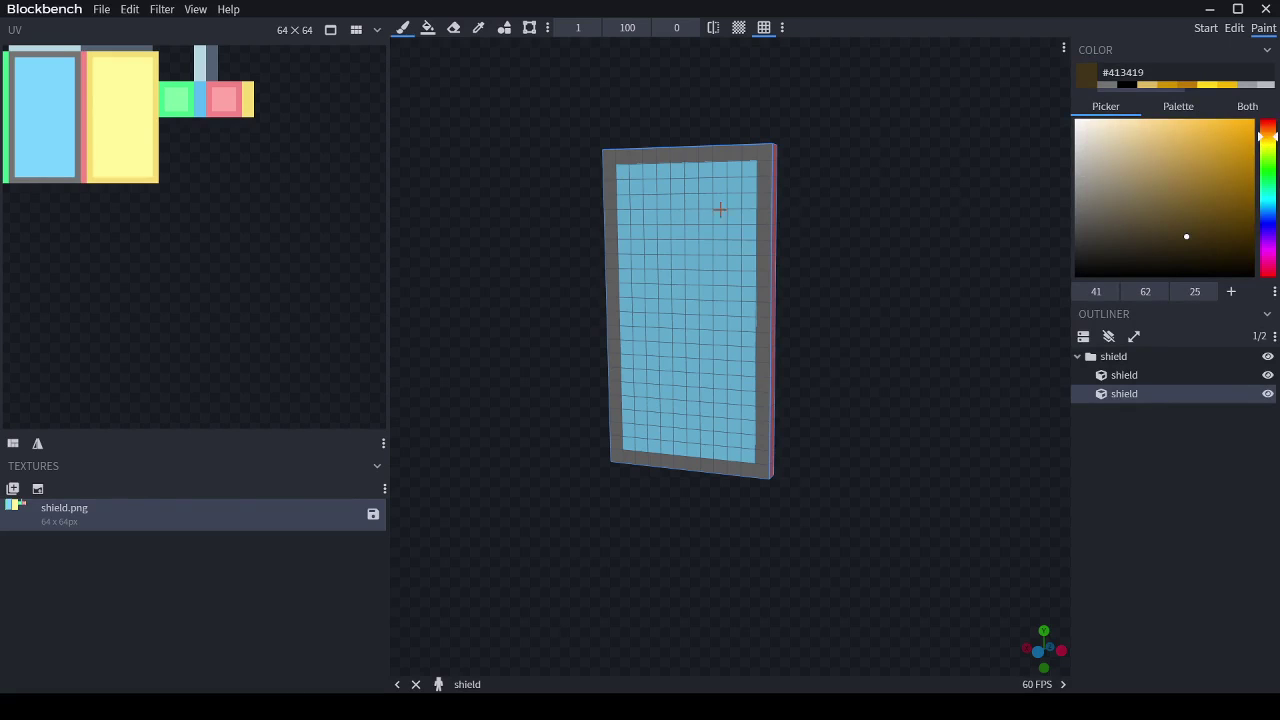
pyautogui.click(427, 27)
pyautogui.click(667, 303)
pyautogui.click(1105, 86)
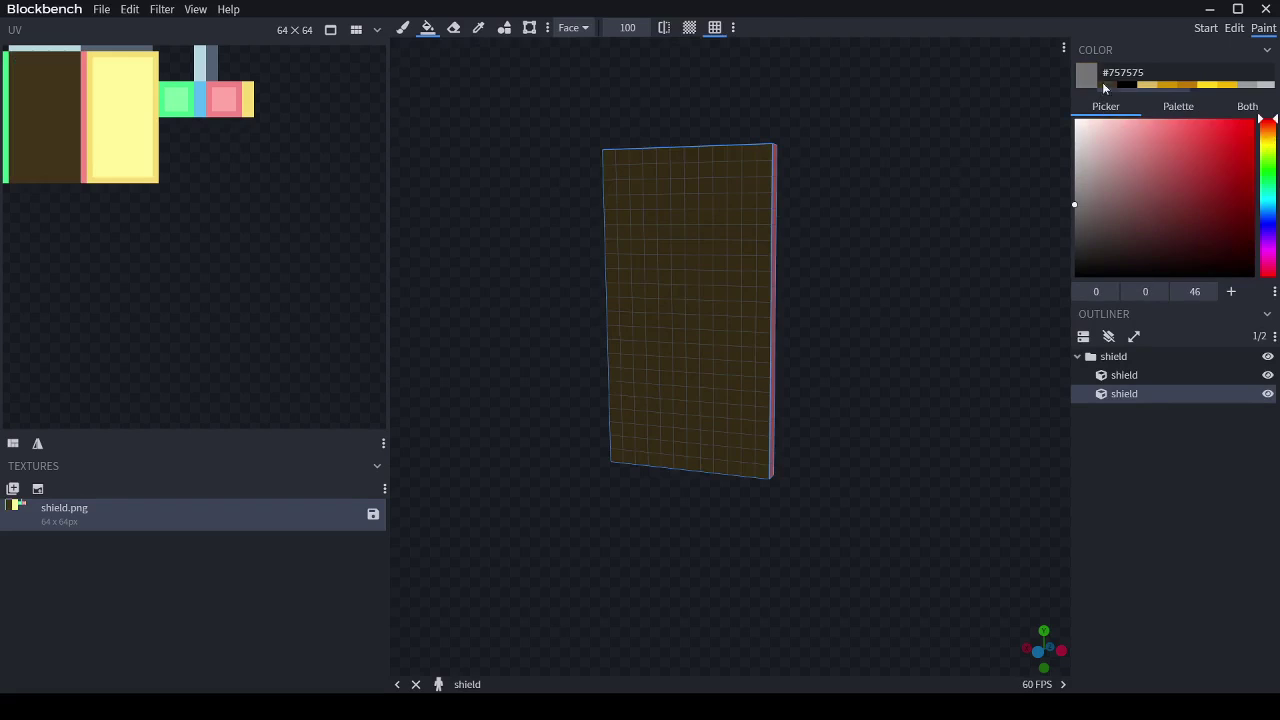
pyautogui.click(604, 192)
pyautogui.hotkey('ctrl', 'z')
pyautogui.press('b')
pyautogui.moveTo(614, 160)
pyautogui.mouseDown()
pyautogui.moveTo(614, 349)
pyautogui.moveTo(696, 455)
pyautogui.mouseUp()
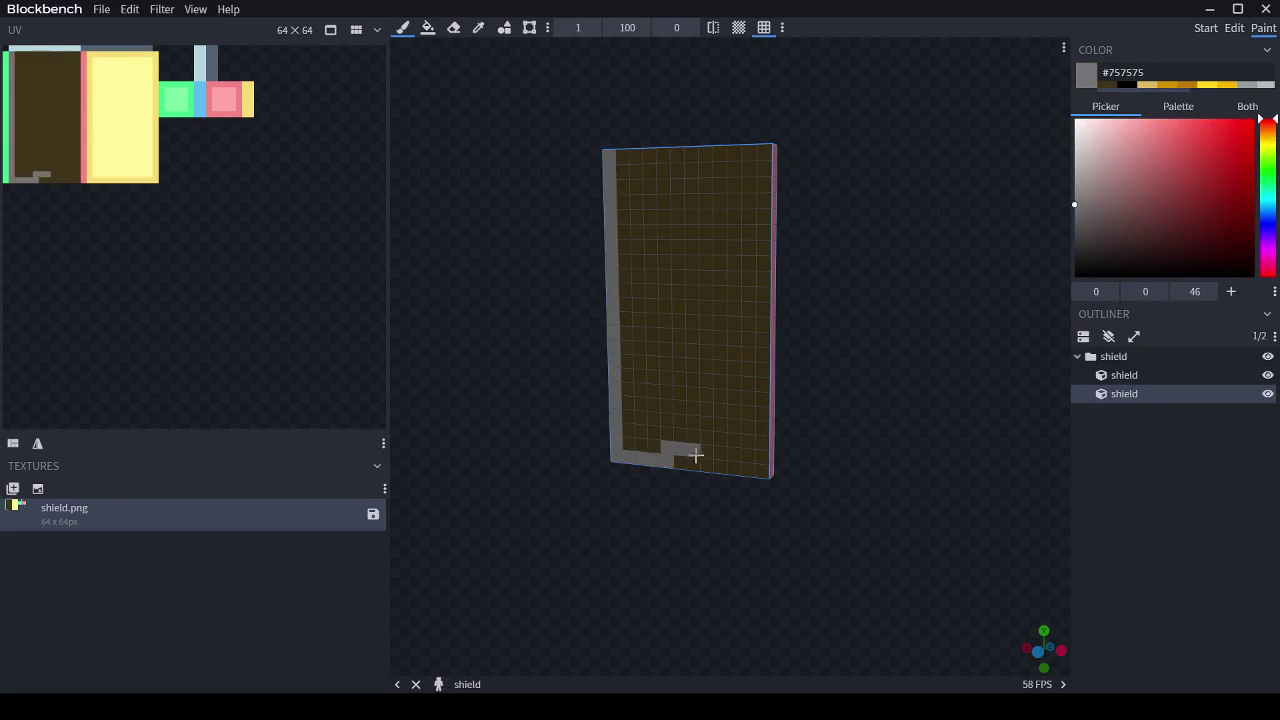
pyautogui.hotkey('ctrl', 'z')
# - Refill the shield's front face with brown #564726 and finally with the lighter brown #6a5730
pyautogui.click(1159, 206)
pyautogui.click(1176, 228)
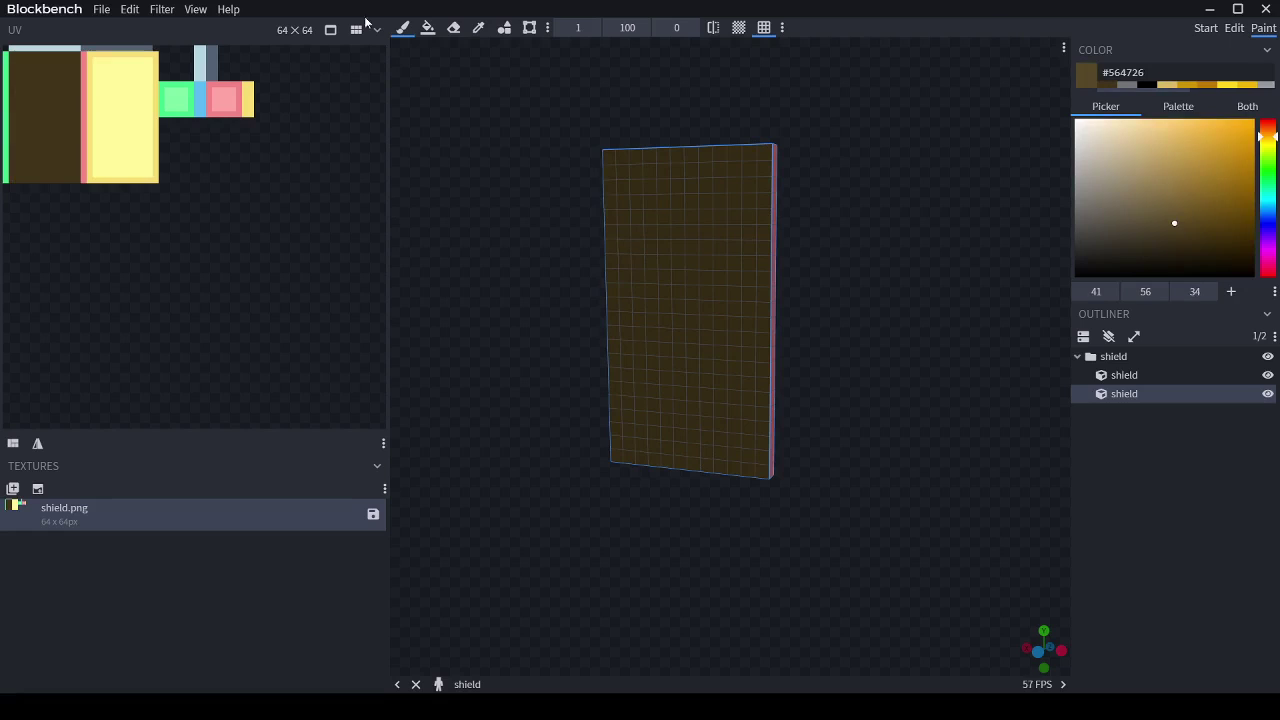
pyautogui.click(427, 28)
pyautogui.click(668, 220)
pyautogui.click(1173, 211)
pyautogui.click(640, 257)
# - Paint a one-pixel grey #757575 border around the front face and single-pixel rivets in its inner corners
pyautogui.click(403, 29)
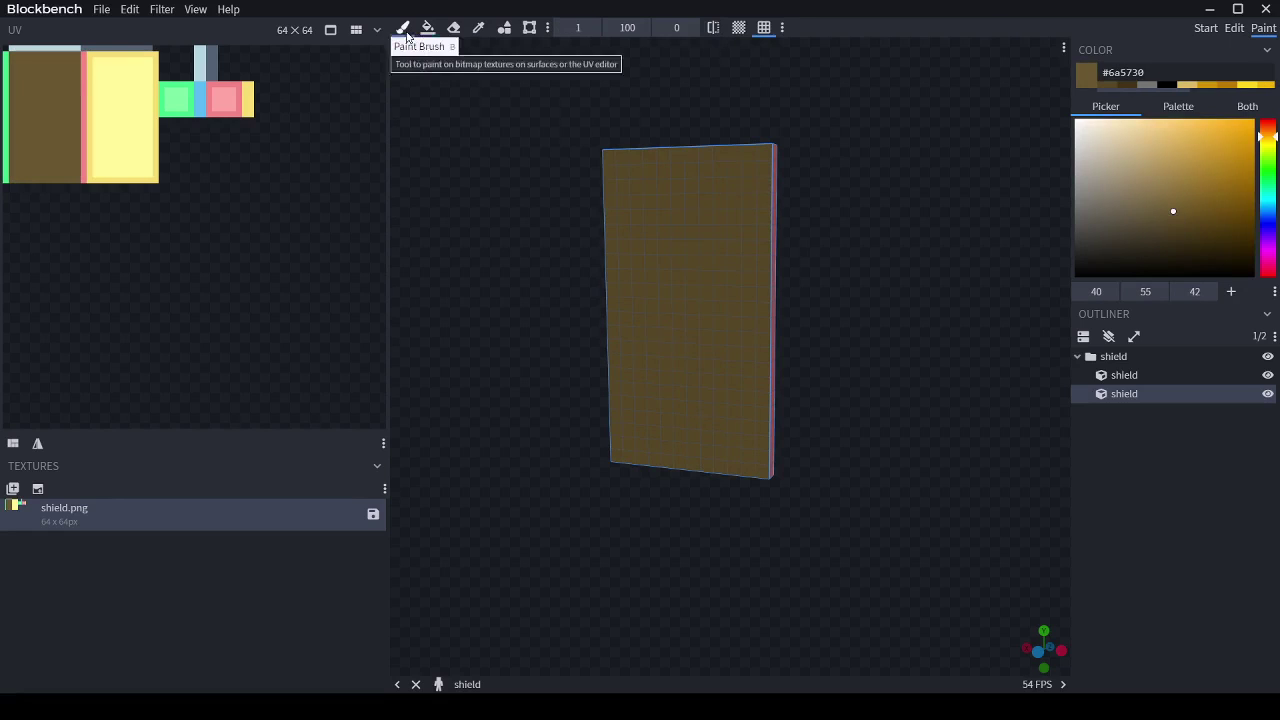
pyautogui.click(1146, 88)
pyautogui.moveTo(612, 152)
pyautogui.mouseDown()
pyautogui.moveTo(611, 363)
pyautogui.moveTo(646, 457)
pyautogui.moveTo(751, 465)
pyautogui.moveTo(761, 156)
pyautogui.moveTo(609, 156)
pyautogui.moveTo(617, 457)
pyautogui.moveTo(750, 467)
pyautogui.mouseUp()
pyautogui.hotkey('ctrl', 'z')
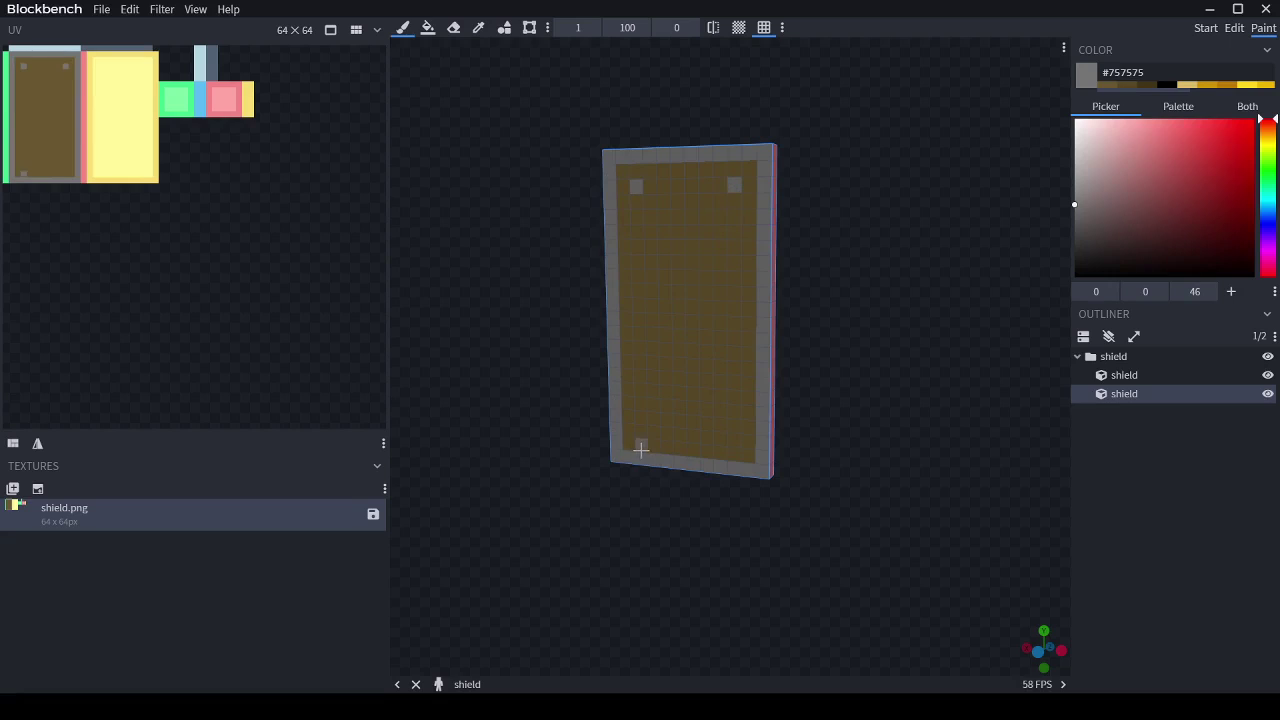
# - Paint irregular wood-grain patches in darker brown #564726 across the shield's front face
pyautogui.click(1124, 86)
pyautogui.hotkey('ctrl', 'z')
pyautogui.click(633, 171)
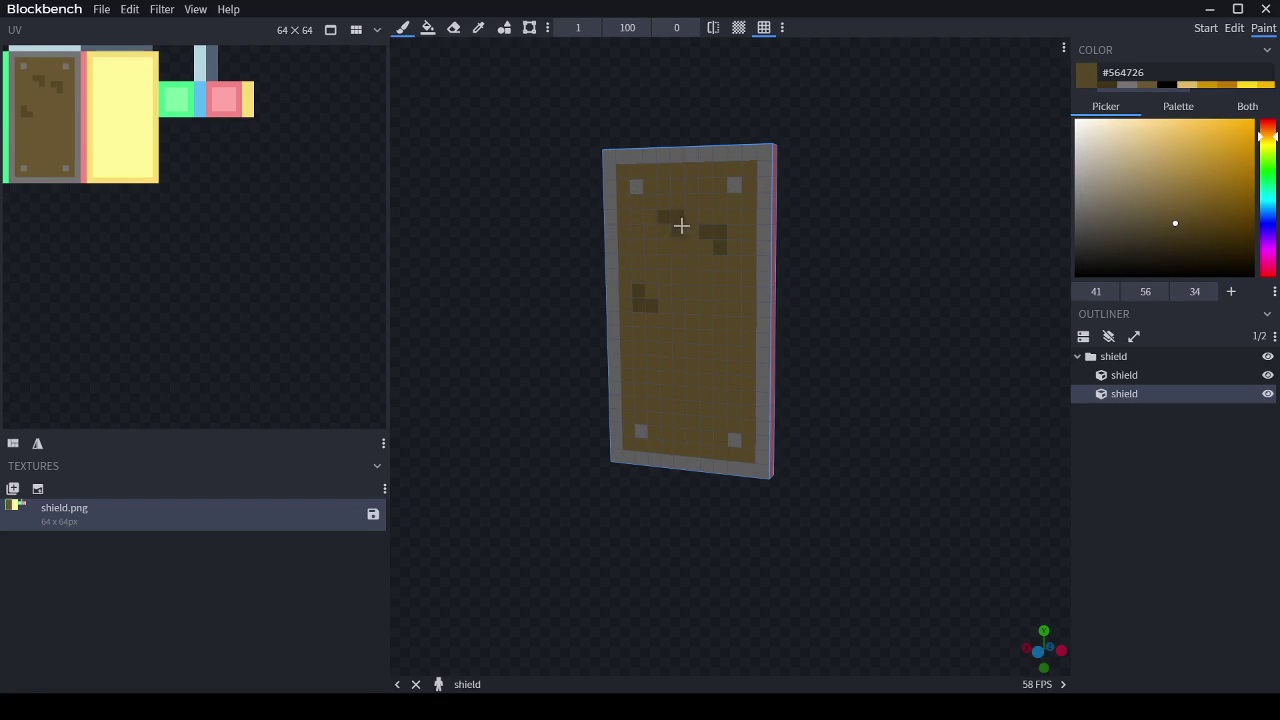
pyautogui.moveTo(681, 226); pyautogui.dragTo(734, 326)
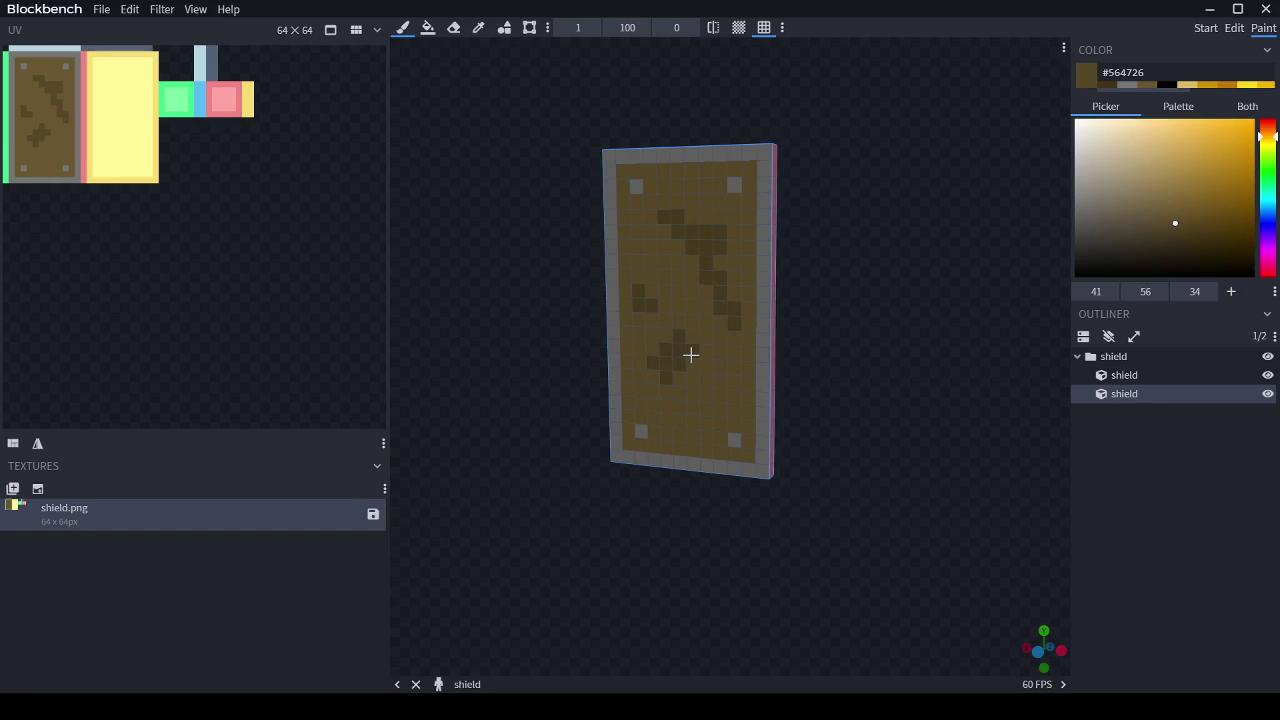
pyautogui.moveTo(719, 165); pyautogui.dragTo(655, 418)
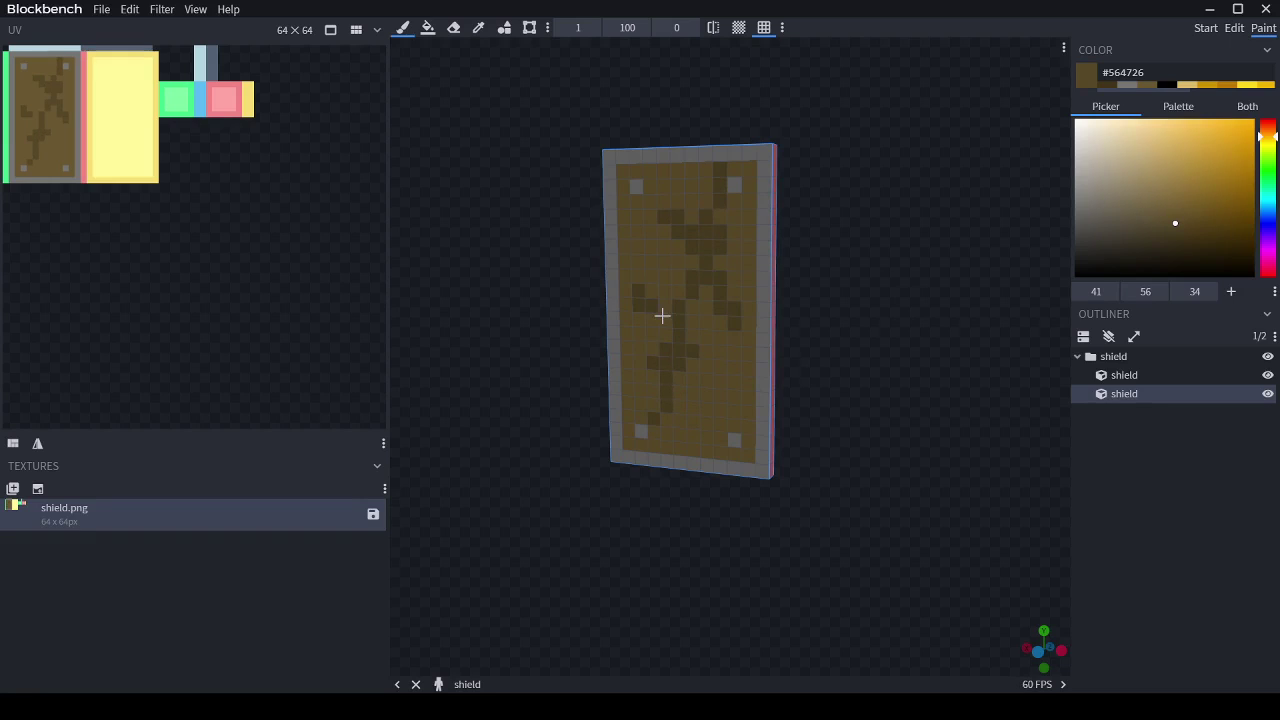
# - Add dark #413419 patches to the front face's upper half and a #564726 patch near its lower right rivet
pyautogui.click(1106, 86)
pyautogui.moveTo(647, 245); pyautogui.dragTo(660, 250)
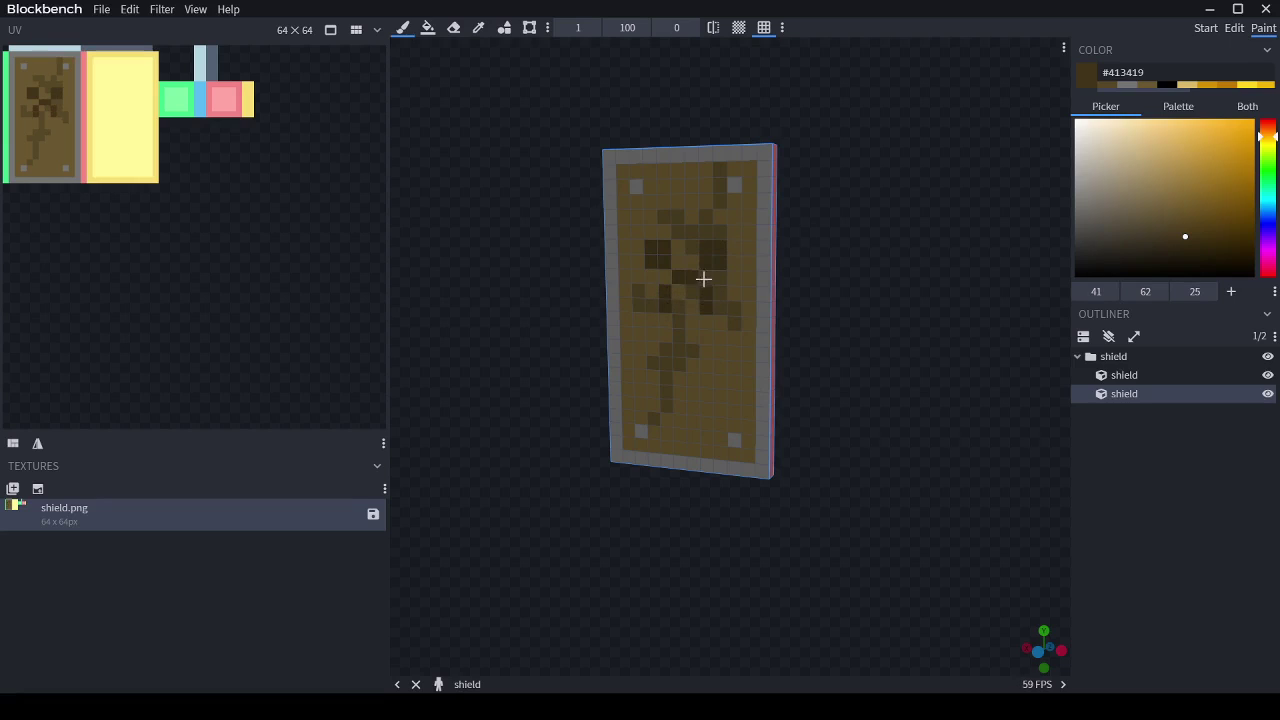
pyautogui.click(1100, 86)
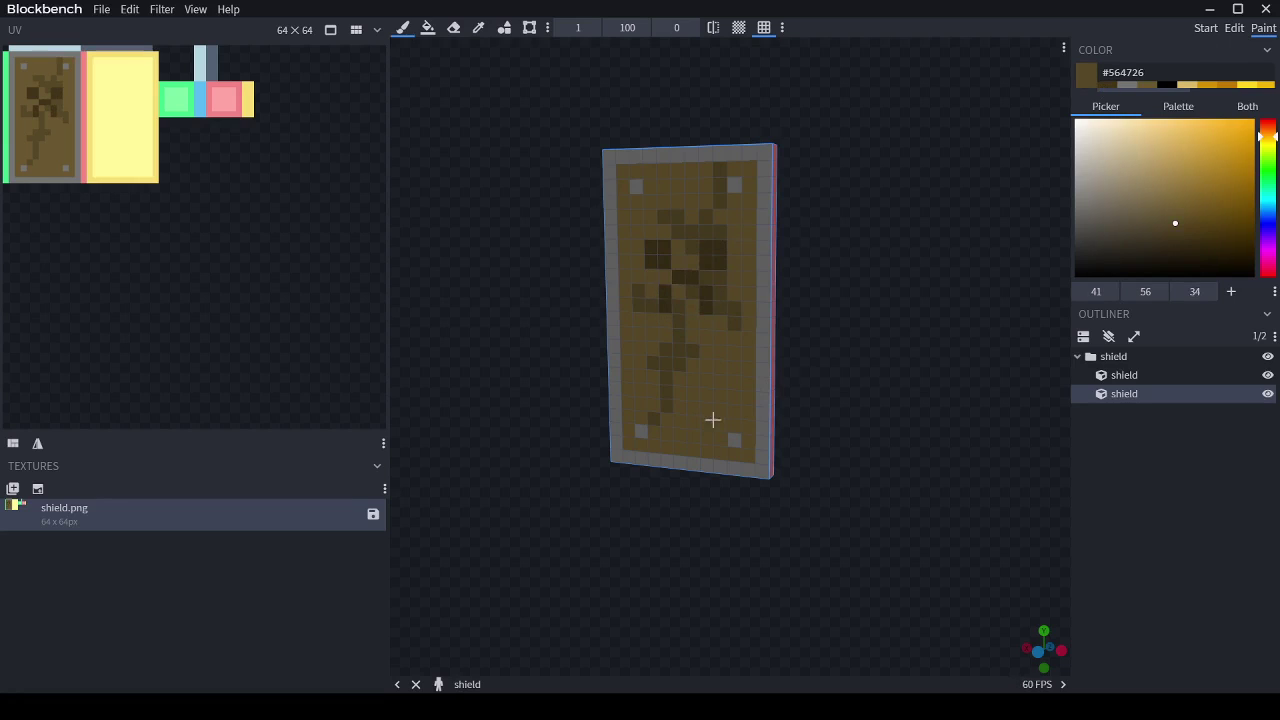
pyautogui.moveTo(715, 379); pyautogui.dragTo(739, 416)
# - Paint the shield plate's narrow outer edges in grey #757575
pyautogui.moveTo(859, 343)
pyautogui.mouseDown()
pyautogui.moveTo(769, 350)
pyautogui.moveTo(1003, 418)
pyautogui.moveTo(764, 195)
pyautogui.moveTo(804, 373)
pyautogui.moveTo(757, 366)
pyautogui.mouseUp()
pyautogui.click(1122, 86)
pyautogui.moveTo(634, 178); pyautogui.dragTo(647, 464)
pyautogui.hotkey('ctrl', 'z')
pyautogui.moveTo(643, 382)
pyautogui.mouseDown()
pyautogui.moveTo(634, 177)
pyautogui.moveTo(646, 474)
pyautogui.mouseUp()
pyautogui.moveTo(785, 462)
pyautogui.mouseDown()
pyautogui.moveTo(763, 583)
pyautogui.moveTo(815, 590)
pyautogui.mouseUp()
pyautogui.moveTo(649, 509); pyautogui.dragTo(556, 343)
pyautogui.moveTo(533, 385); pyautogui.dragTo(780, 307)
pyautogui.moveTo(865, 180); pyautogui.dragTo(844, 476)
pyautogui.moveTo(768, 440)
pyautogui.mouseDown()
pyautogui.moveTo(778, 360)
pyautogui.moveTo(701, 255)
pyautogui.mouseUp()
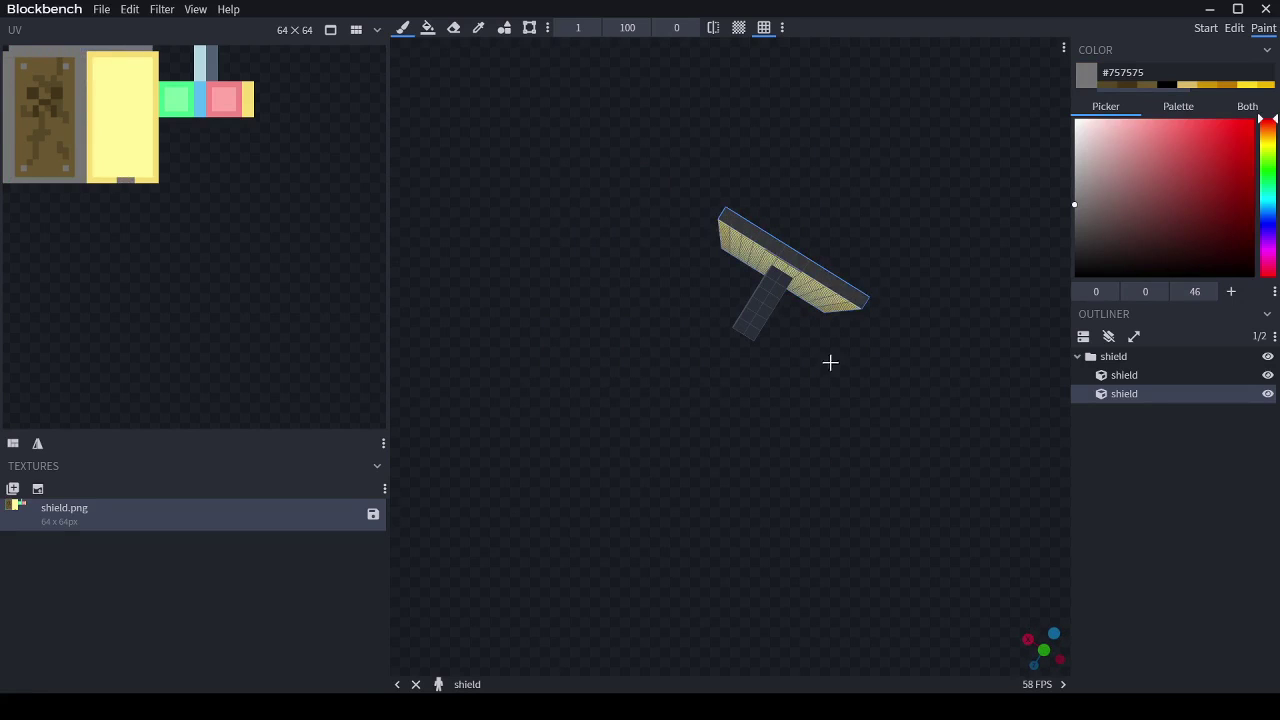
pyautogui.moveTo(830, 362)
pyautogui.mouseDown()
pyautogui.moveTo(534, 606)
pyautogui.moveTo(482, 563)
pyautogui.mouseUp()
pyautogui.moveTo(631, 406)
pyautogui.mouseDown()
pyautogui.moveTo(752, 386)
pyautogui.moveTo(736, 165)
pyautogui.moveTo(748, 302)
pyautogui.mouseUp()
pyautogui.hotkey('ctrl', 'z')
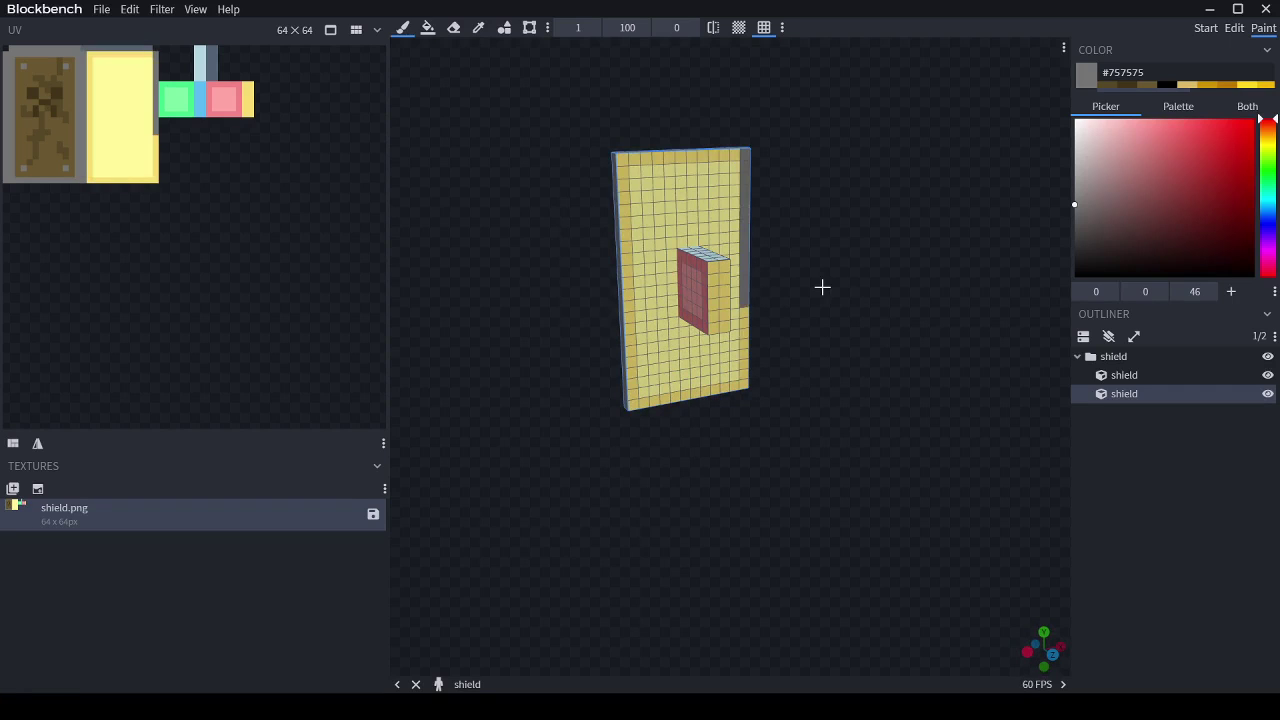
pyautogui.moveTo(822, 287); pyautogui.dragTo(822, 303)
pyautogui.hotkey('ctrl', 'z')
pyautogui.hotkey('ctrl', 'y')
pyautogui.hotkey('ctrl', 'z')
pyautogui.hotkey('ctrl', 'z')
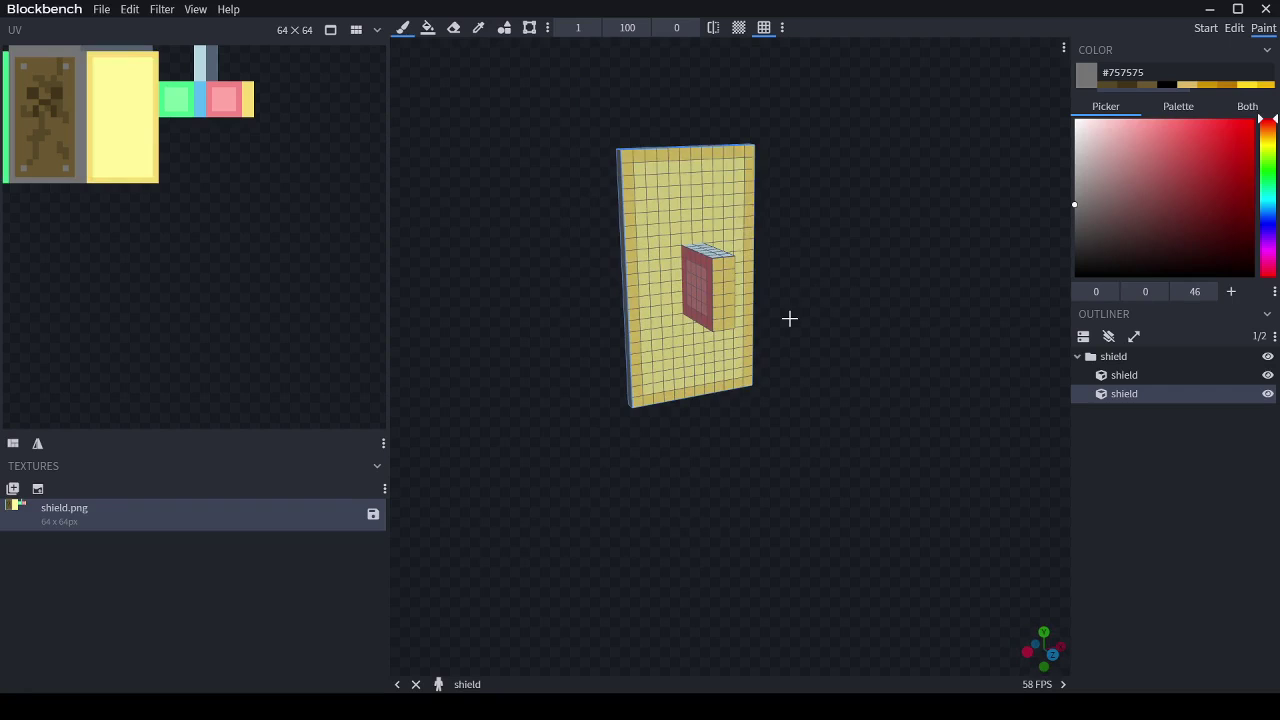
# - Paint the remaining side edge and a one-pixel border around the back face in grey #757575
pyautogui.moveTo(790, 415)
pyautogui.mouseDown()
pyautogui.moveTo(668, 422)
pyautogui.moveTo(870, 388)
pyautogui.mouseUp()
pyautogui.moveTo(818, 214)
pyautogui.mouseDown()
pyautogui.moveTo(821, 502)
pyautogui.moveTo(776, 243)
pyautogui.moveTo(891, 349)
pyautogui.moveTo(746, 623)
pyautogui.moveTo(1068, 663)
pyautogui.moveTo(1046, 604)
pyautogui.mouseUp()
pyautogui.moveTo(757, 393)
pyautogui.mouseDown()
pyautogui.moveTo(686, 437)
pyautogui.moveTo(551, 563)
pyautogui.moveTo(580, 320)
pyautogui.moveTo(735, 490)
pyautogui.mouseUp()
pyautogui.moveTo(570, 256)
pyautogui.mouseDown()
pyautogui.moveTo(594, 520)
pyautogui.moveTo(689, 534)
pyautogui.moveTo(736, 383)
pyautogui.moveTo(695, 245)
pyautogui.moveTo(580, 255)
pyautogui.mouseUp()
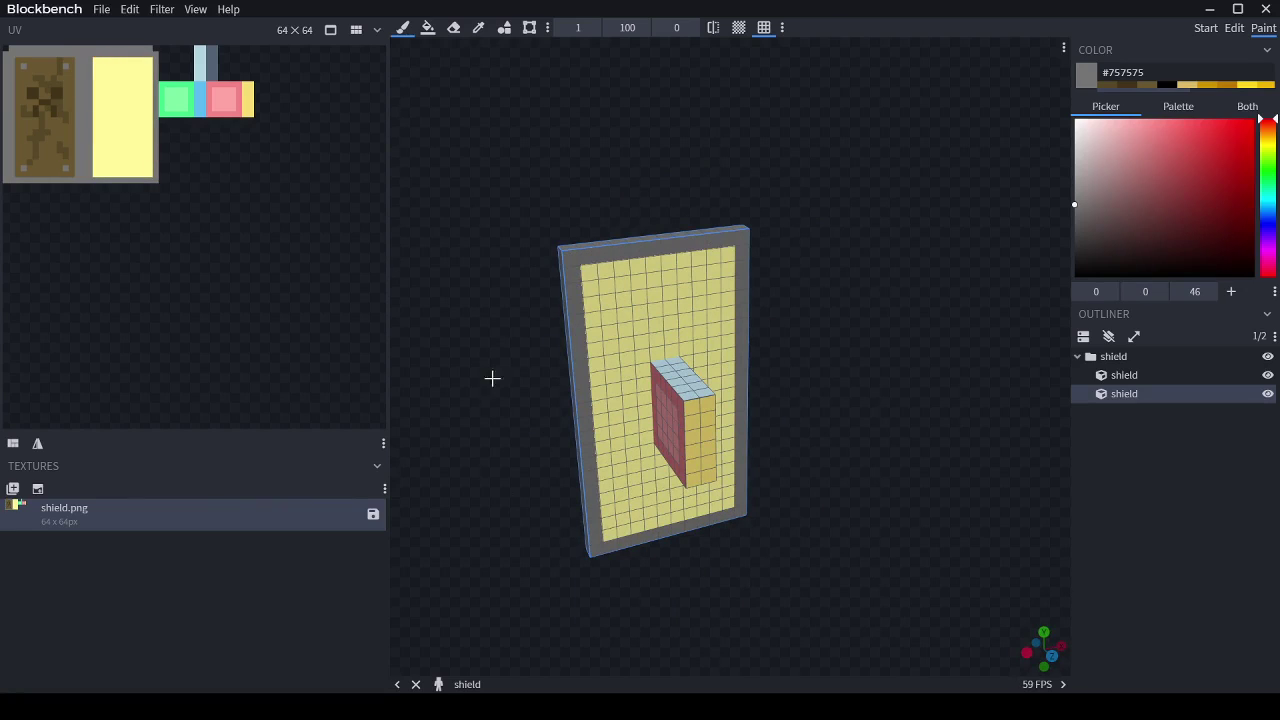
# - Add scattered darker grey #5a5959 pixels along the back face's grey border
pyautogui.click(1076, 221)
pyautogui.moveTo(591, 466); pyautogui.dragTo(596, 512)
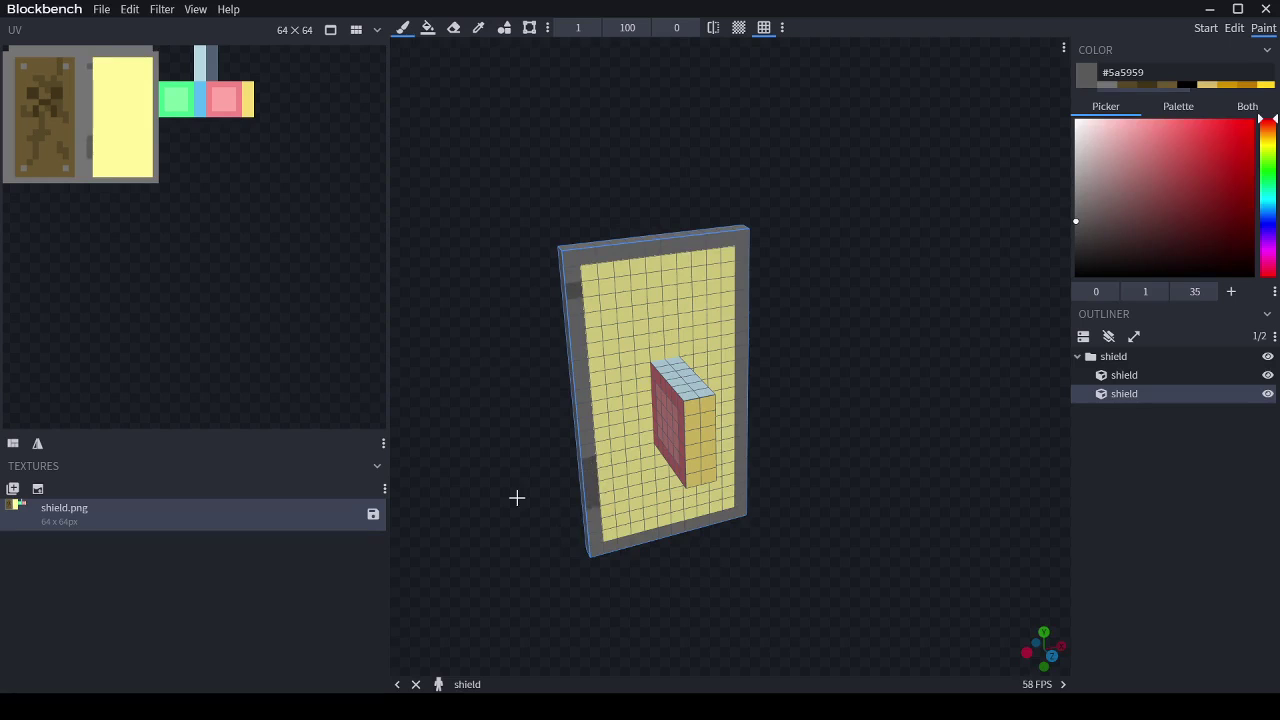
pyautogui.moveTo(517, 497)
pyautogui.mouseDown()
pyautogui.moveTo(705, 495)
pyautogui.moveTo(654, 508)
pyautogui.mouseUp()
pyautogui.moveTo(705, 512); pyautogui.dragTo(335, 492)
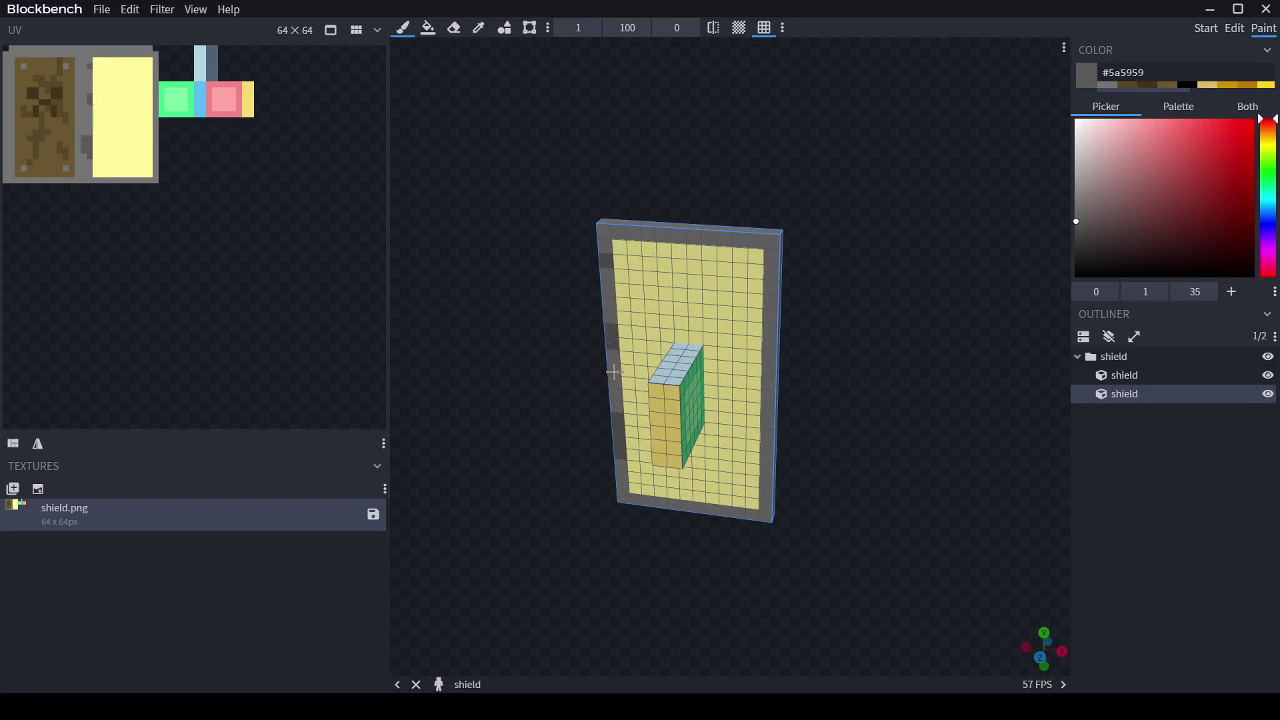
pyautogui.moveTo(806, 359); pyautogui.dragTo(787, 345)
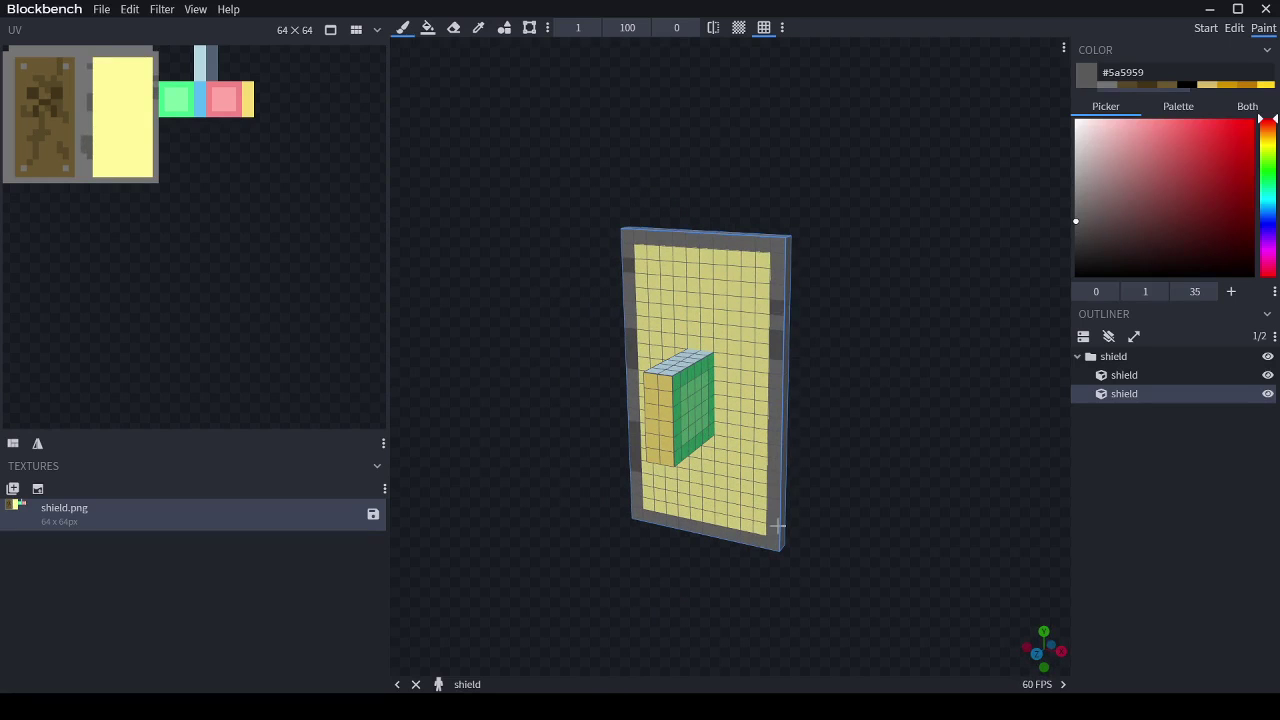
pyautogui.moveTo(776, 405); pyautogui.dragTo(775, 452)
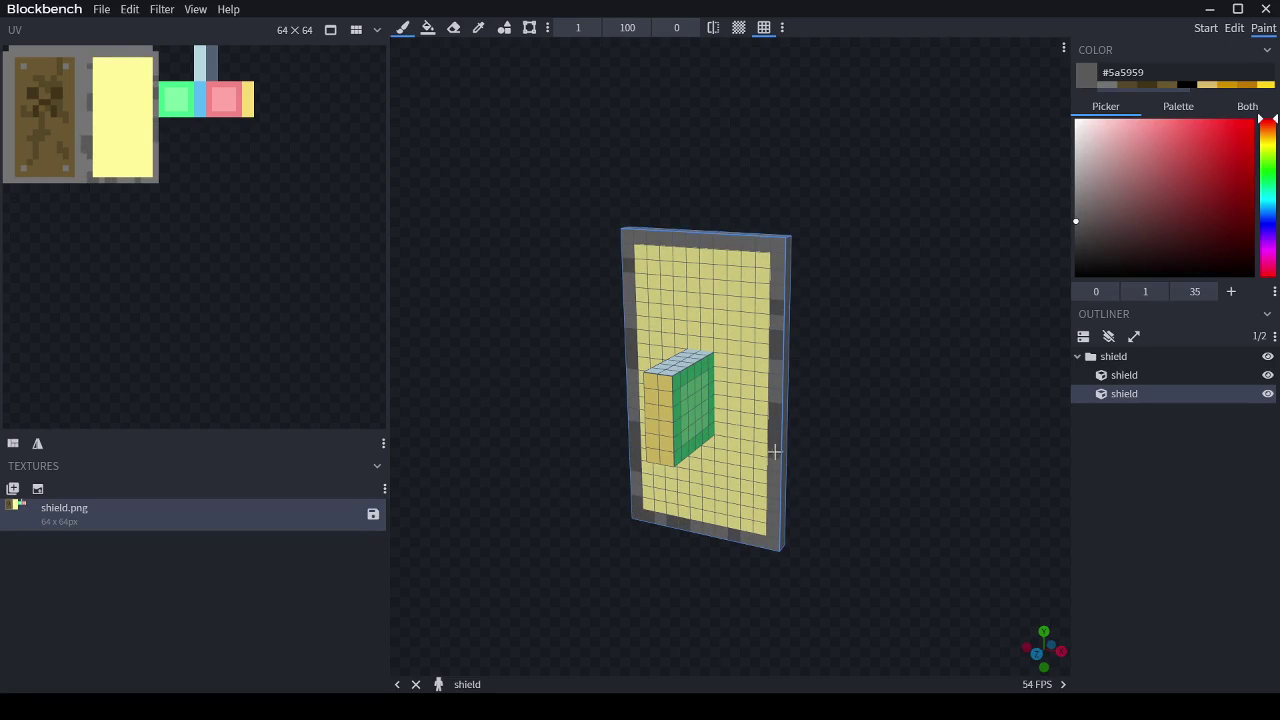
# - Add scattered dark grey #5a5959 pixels along all sides of the front face's grey border
pyautogui.moveTo(780, 540)
pyautogui.mouseDown()
pyautogui.moveTo(843, 526)
pyautogui.moveTo(694, 245)
pyautogui.moveTo(770, 270)
pyautogui.moveTo(817, 306)
pyautogui.moveTo(764, 297)
pyautogui.moveTo(763, 315)
pyautogui.moveTo(708, 309)
pyautogui.moveTo(705, 360)
pyautogui.mouseUp()
pyautogui.click(705, 427)
pyautogui.moveTo(706, 540)
pyautogui.mouseDown()
pyautogui.moveTo(589, 563)
pyautogui.moveTo(743, 602)
pyautogui.mouseUp()
pyautogui.moveTo(844, 587); pyautogui.dragTo(826, 609)
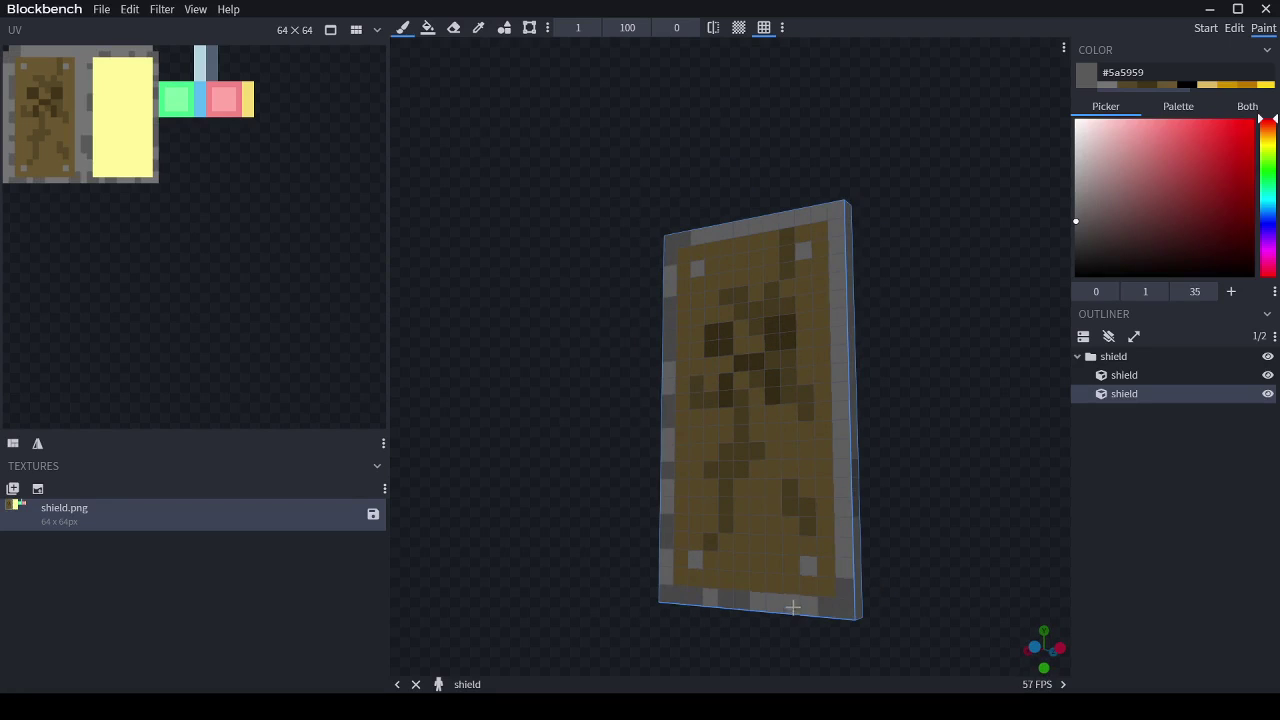
pyautogui.click(792, 605)
pyautogui.click(839, 277)
pyautogui.moveTo(840, 371); pyautogui.dragTo(840, 411)
pyautogui.click(839, 318)
pyautogui.moveTo(843, 490); pyautogui.dragTo(844, 510)
pyautogui.moveTo(772, 222); pyautogui.dragTo(757, 225)
pyautogui.moveTo(836, 212); pyautogui.dragTo(838, 230)
# - Add dark grey #5a5959 patches along the plate's long side edge next to the handle's red face
pyautogui.moveTo(950, 298); pyautogui.dragTo(830, 425)
pyautogui.click(670, 347)
pyautogui.click(671, 497)
pyautogui.moveTo(669, 421)
pyautogui.mouseDown()
pyautogui.moveTo(668, 460)
pyautogui.moveTo(660, 365)
pyautogui.mouseUp()
pyautogui.click(702, 278)
pyautogui.click(699, 366)
pyautogui.moveTo(699, 405); pyautogui.dragTo(700, 462)
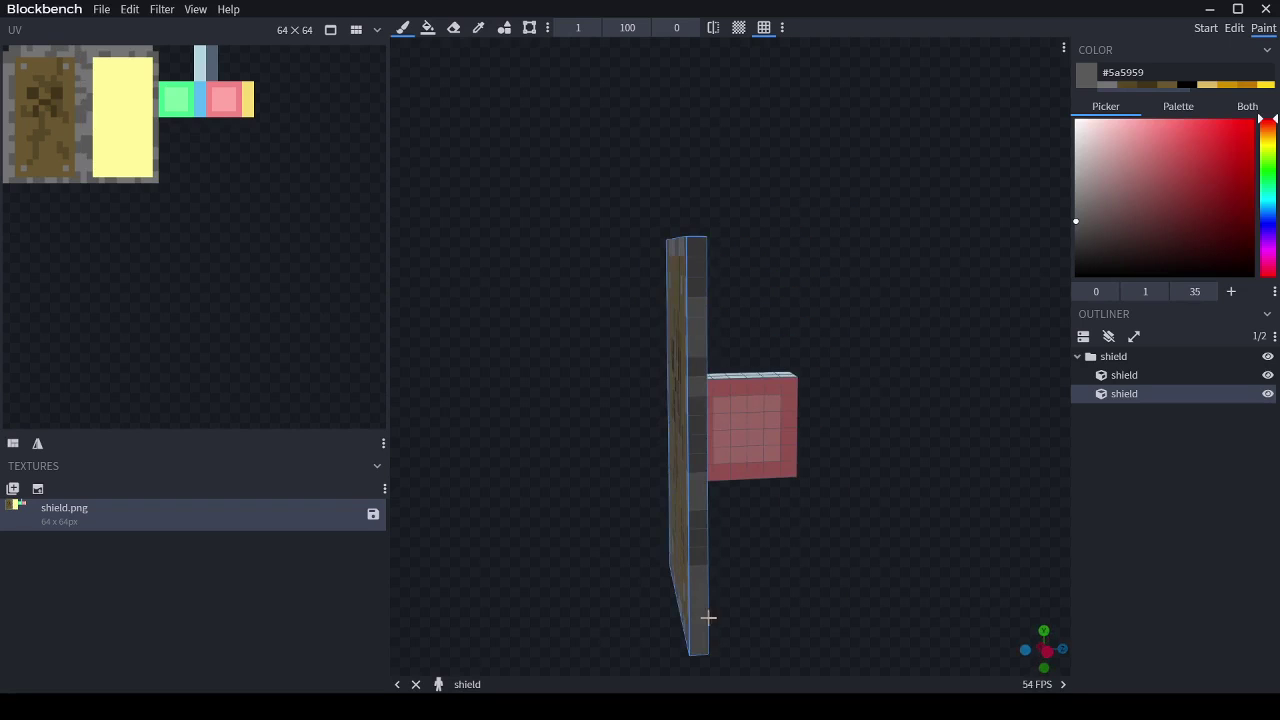
pyautogui.moveTo(708, 612); pyautogui.dragTo(708, 628)
# - Add dark grey #5a5959 patches along the plate's opposite long side edge and its bottom edge
pyautogui.moveTo(500, 535); pyautogui.dragTo(772, 485)
pyautogui.moveTo(774, 289); pyautogui.dragTo(776, 312)
pyautogui.click(780, 417)
pyautogui.moveTo(779, 485); pyautogui.dragTo(782, 550)
pyautogui.moveTo(725, 610); pyautogui.dragTo(623, 508)
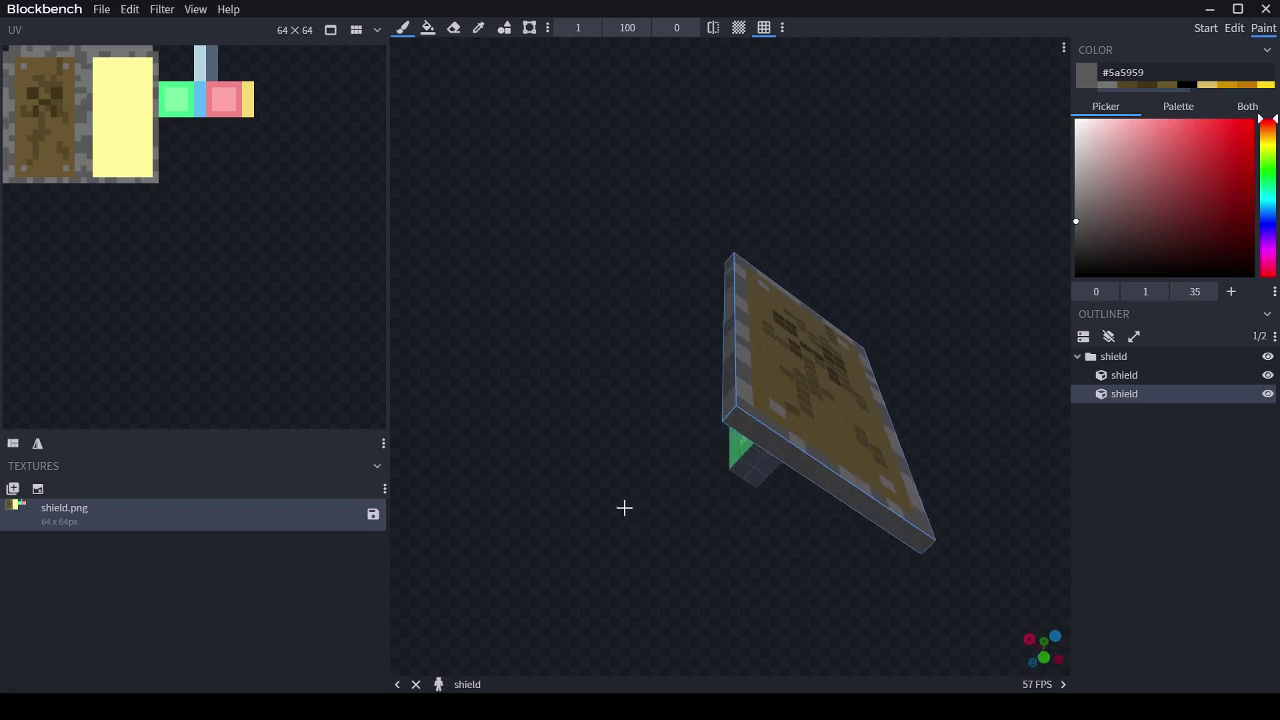
pyautogui.click(748, 443)
pyautogui.click(876, 523)
pyautogui.moveTo(806, 483)
pyautogui.mouseDown()
pyautogui.moveTo(826, 494)
pyautogui.moveTo(806, 560)
pyautogui.moveTo(540, 589)
pyautogui.moveTo(877, 560)
pyautogui.moveTo(903, 600)
pyautogui.moveTo(517, 617)
pyautogui.moveTo(820, 600)
pyautogui.moveTo(607, 599)
pyautogui.mouseUp()
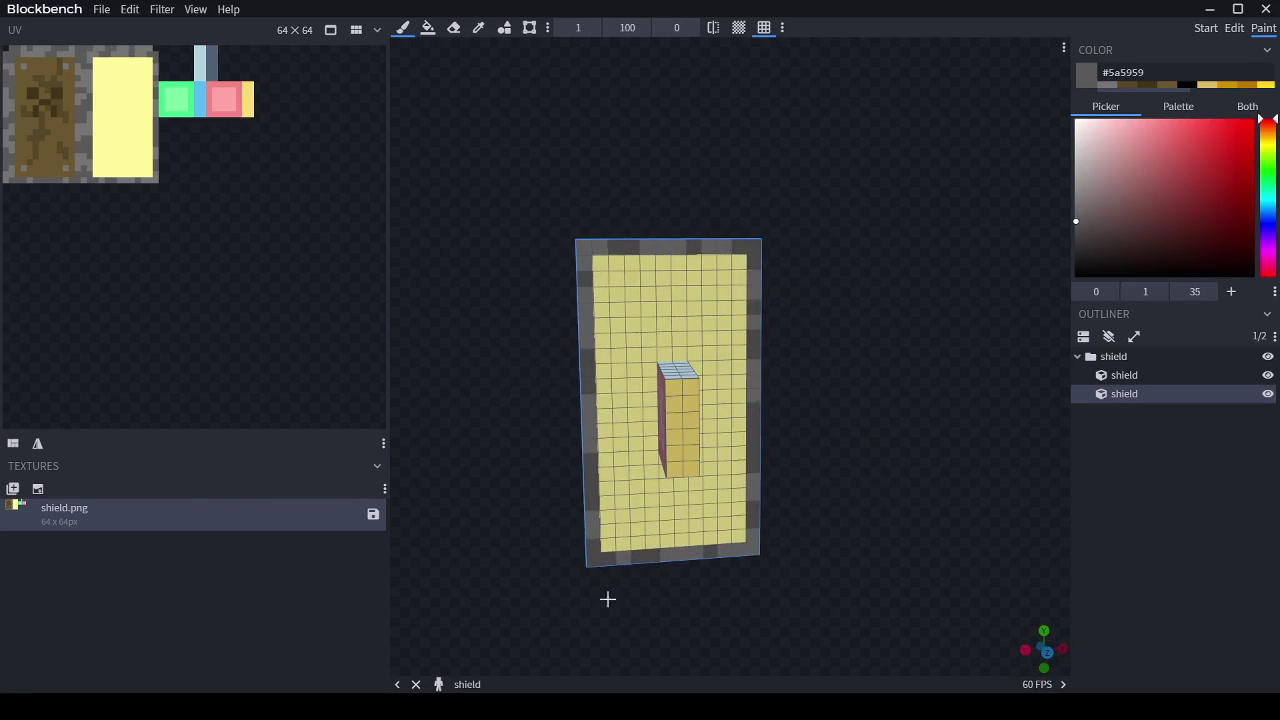
pyautogui.click(1132, 84)
pyautogui.moveTo(600, 258); pyautogui.dragTo(606, 466)
pyautogui.hotkey('ctrl', 'z')
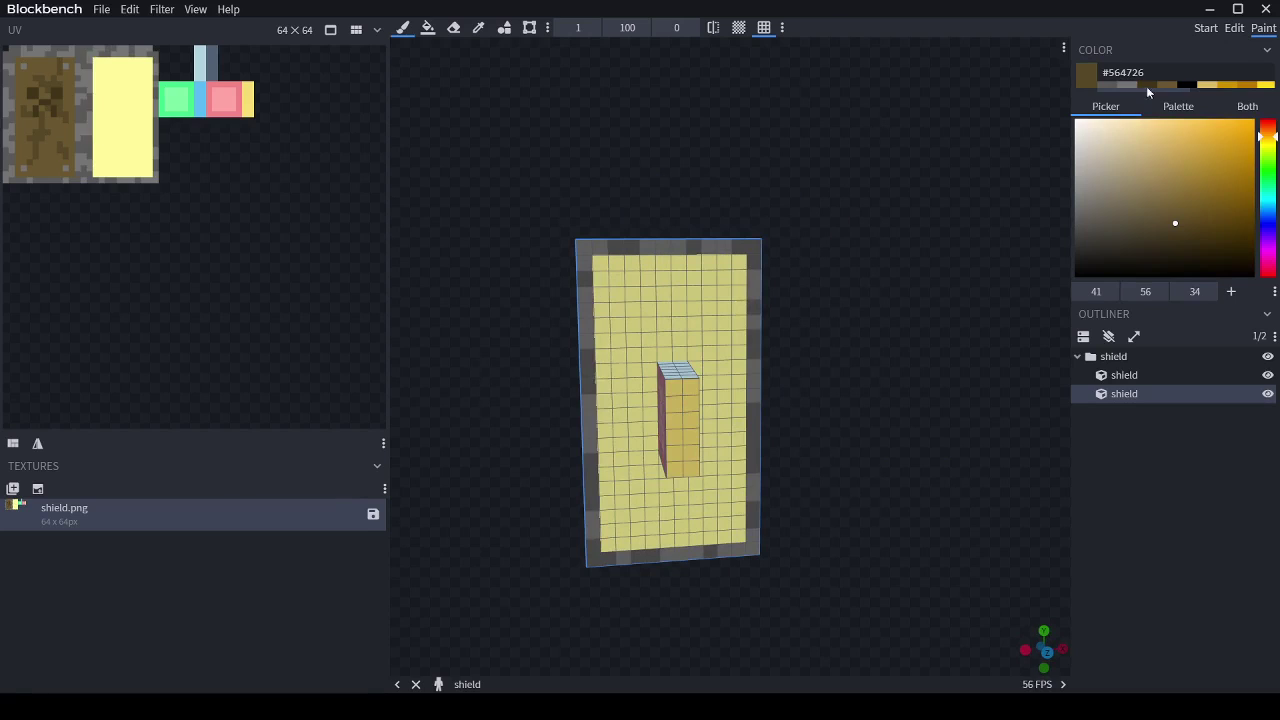
pyautogui.click(1108, 85)
pyautogui.moveTo(600, 258); pyautogui.dragTo(606, 466)
pyautogui.hotkey('ctrl', 'z')
# - Cover the back face's yellow interior with light brown #7b6538, including the area behind the handle
pyautogui.click(1164, 84)
pyautogui.moveTo(602, 263)
pyautogui.mouseDown()
pyautogui.moveTo(618, 263)
pyautogui.moveTo(606, 498)
pyautogui.moveTo(730, 540)
pyautogui.moveTo(737, 302)
pyautogui.moveTo(613, 274)
pyautogui.moveTo(618, 520)
pyautogui.moveTo(720, 423)
pyautogui.moveTo(628, 285)
pyautogui.moveTo(649, 340)
pyautogui.moveTo(631, 345)
pyautogui.mouseUp()
pyautogui.click(1146, 84)
pyautogui.click(1174, 202)
pyautogui.click(615, 311)
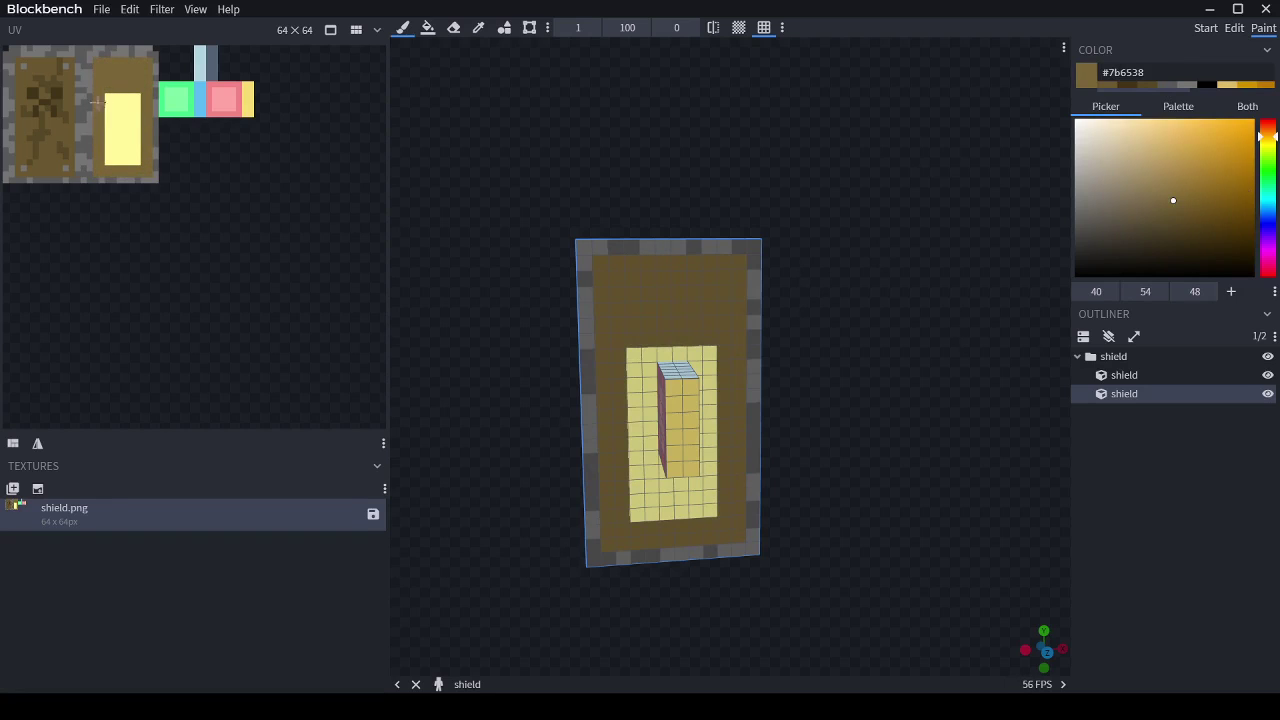
pyautogui.moveTo(108, 97)
pyautogui.mouseDown()
pyautogui.moveTo(114, 162)
pyautogui.moveTo(124, 95)
pyautogui.moveTo(135, 172)
pyautogui.moveTo(138, 114)
pyautogui.mouseUp()
# - Paint wood-grain streaks in brown #6a5730 across the shield's back face
pyautogui.moveTo(899, 357)
pyautogui.mouseDown()
pyautogui.moveTo(783, 331)
pyautogui.moveTo(842, 354)
pyautogui.mouseUp()
pyautogui.click(1102, 84)
pyautogui.moveTo(120, 66)
pyautogui.mouseDown()
pyautogui.moveTo(114, 91)
pyautogui.moveTo(138, 90)
pyautogui.moveTo(132, 168)
pyautogui.mouseUp()
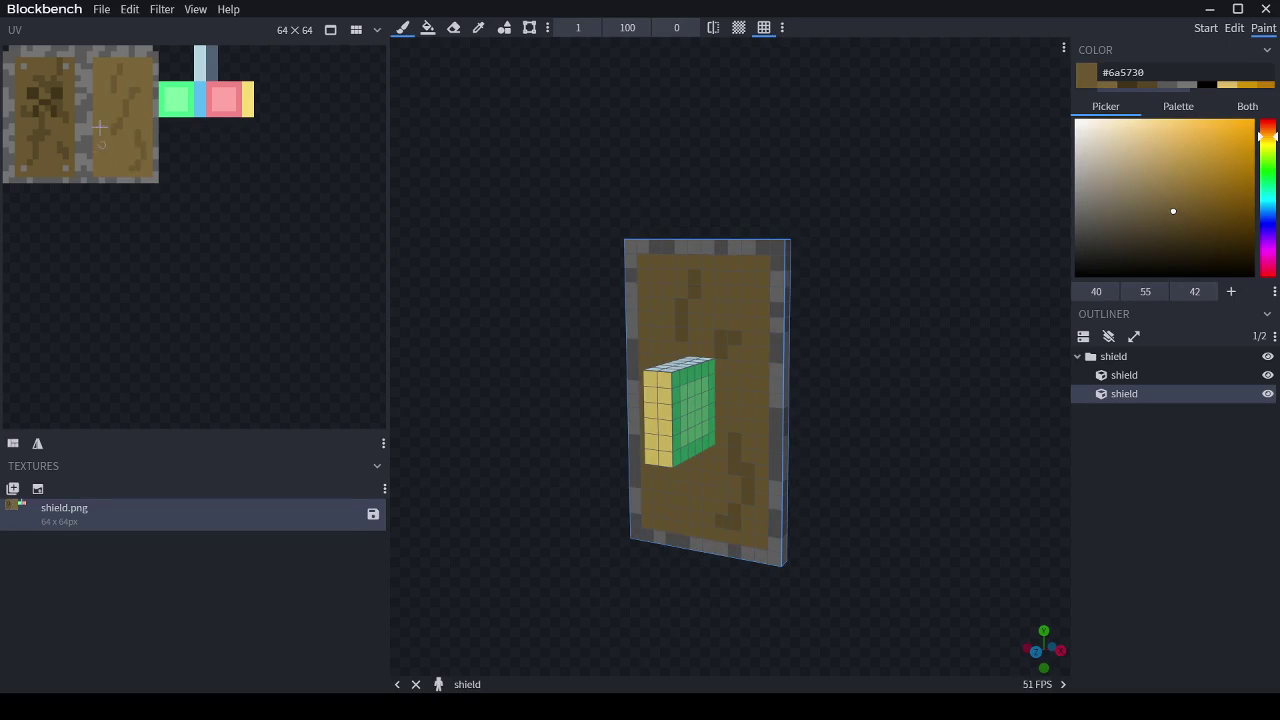
pyautogui.moveTo(96, 114); pyautogui.dragTo(120, 174)
pyautogui.moveTo(480, 270); pyautogui.dragTo(552, 248)
pyautogui.moveTo(102, 84)
pyautogui.mouseDown()
pyautogui.moveTo(108, 66)
pyautogui.moveTo(143, 119)
pyautogui.mouseUp()
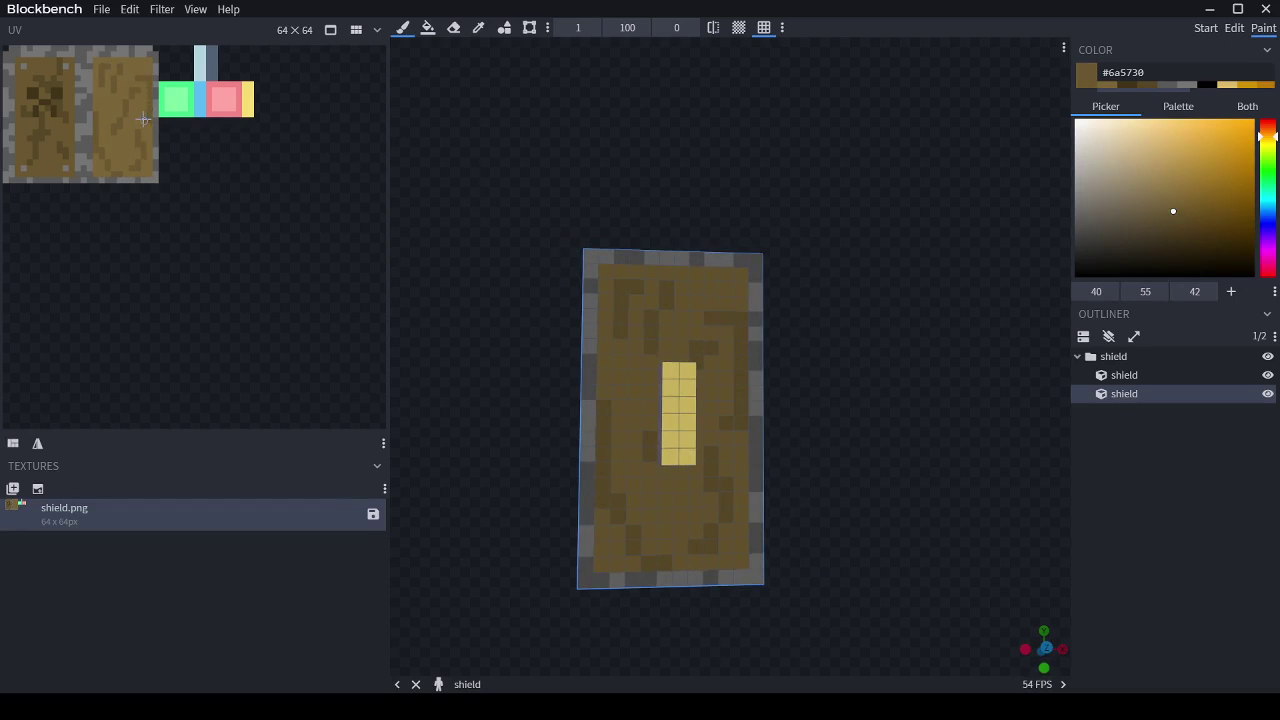
# - Add more #564726 wood-grain pixels around the middle of the front face
pyautogui.moveTo(509, 233)
pyautogui.mouseDown()
pyautogui.moveTo(677, 260)
pyautogui.moveTo(904, 264)
pyautogui.mouseUp()
pyautogui.click(1126, 84)
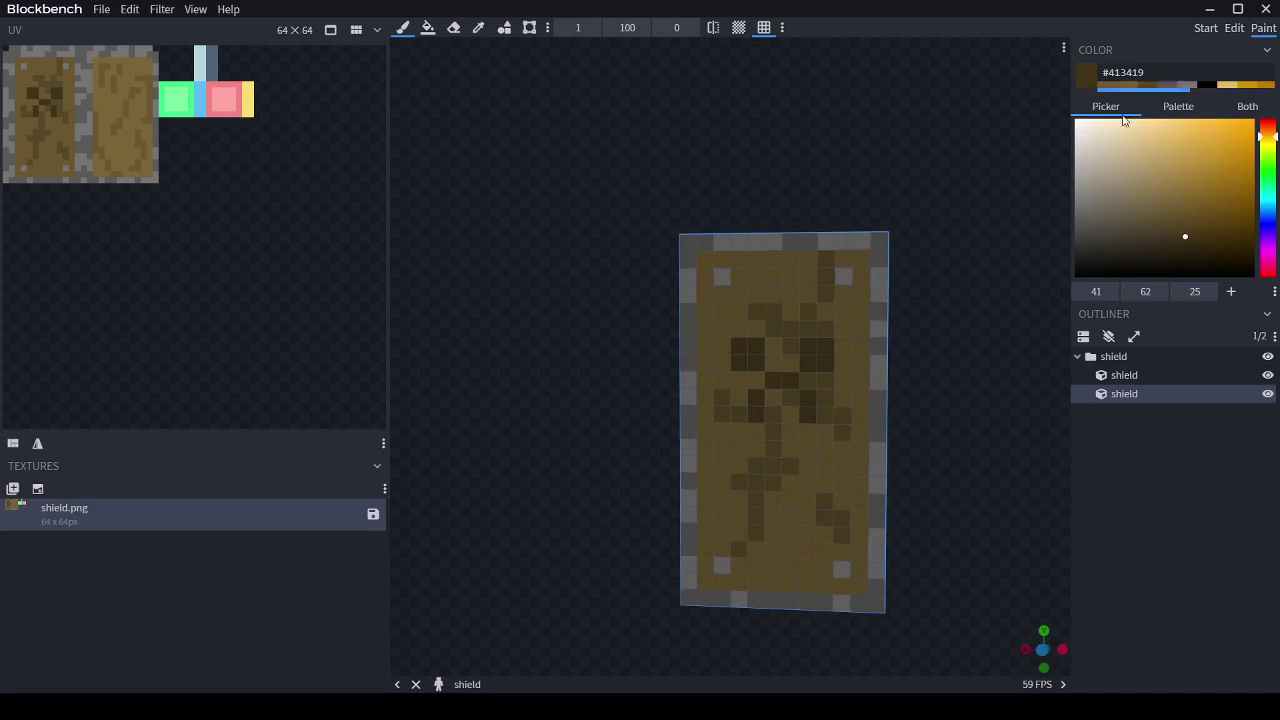
pyautogui.click(1126, 84)
pyautogui.moveTo(826, 466); pyautogui.dragTo(802, 466)
# - Paint two horizontal grey #757575 bands across the back face, joined by a vertical bar behind the handle
pyautogui.moveTo(665, 455); pyautogui.dragTo(914, 323)
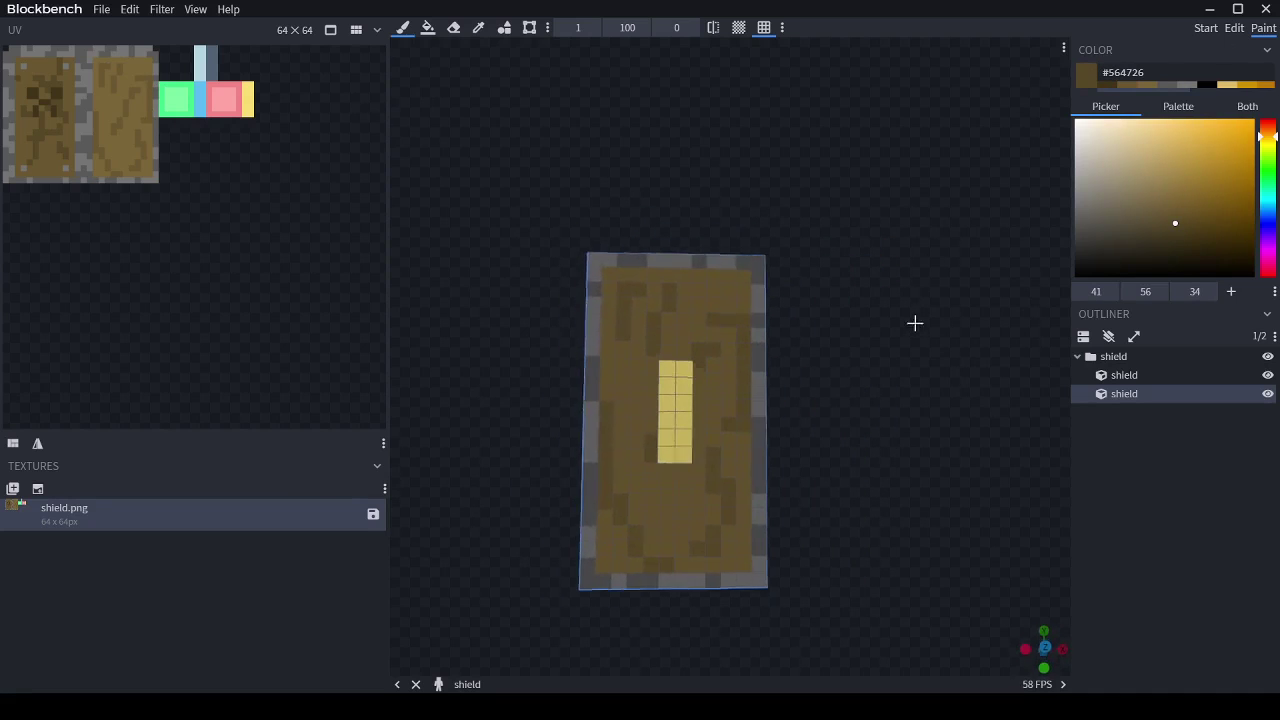
pyautogui.click(1184, 83)
pyautogui.moveTo(551, 391)
pyautogui.mouseDown()
pyautogui.moveTo(503, 417)
pyautogui.moveTo(519, 441)
pyautogui.mouseUp()
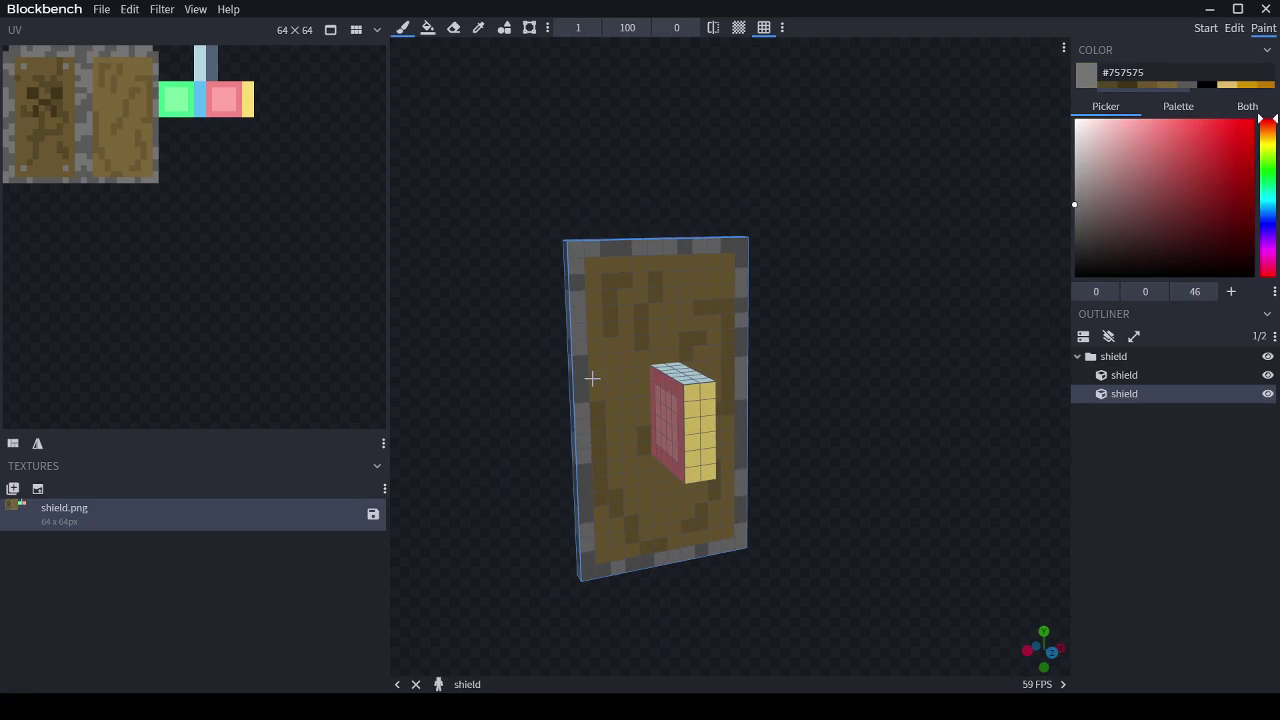
pyautogui.moveTo(592, 376); pyautogui.dragTo(629, 374)
pyautogui.moveTo(120, 99); pyautogui.dragTo(149, 100)
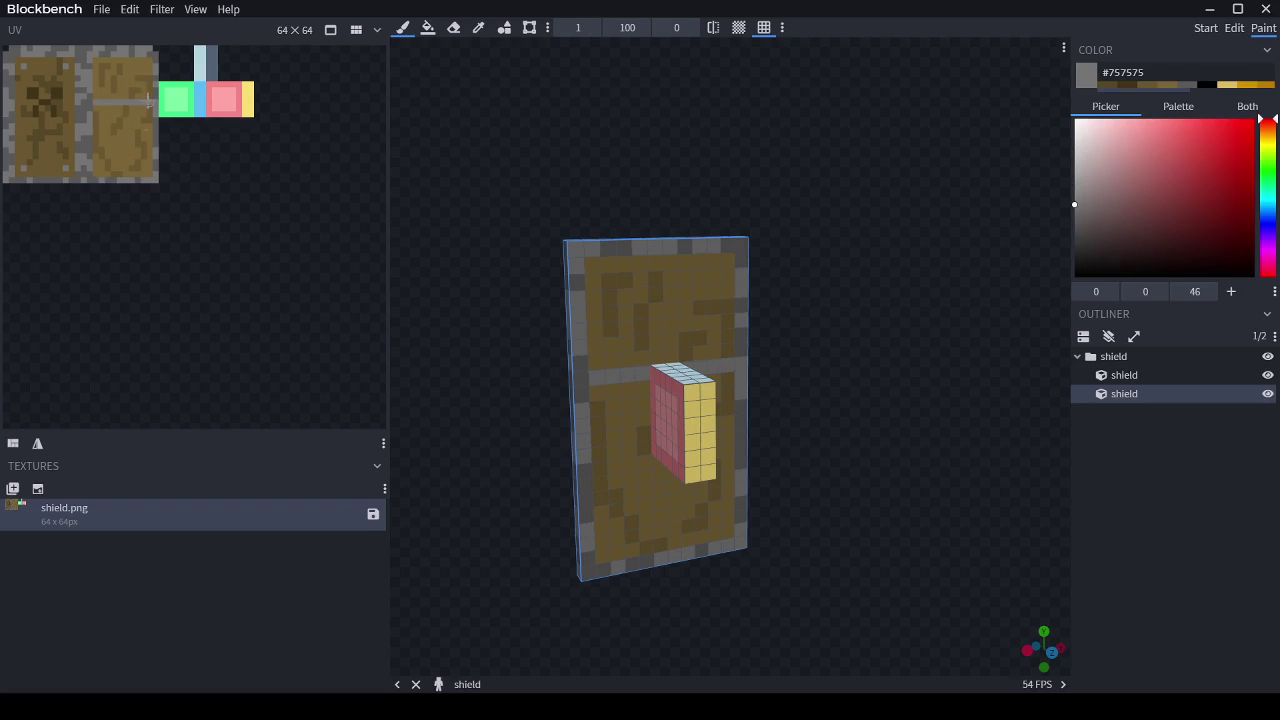
pyautogui.moveTo(652, 448); pyautogui.dragTo(601, 447)
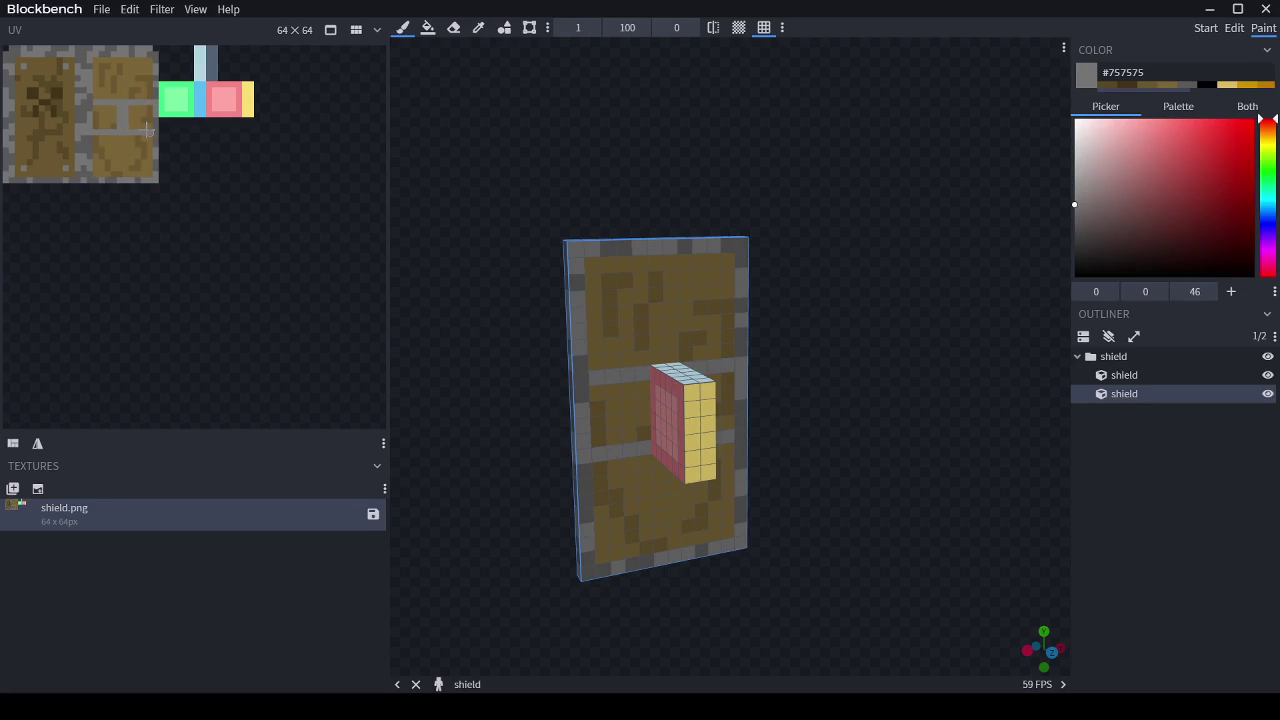
# - Paint a grey #757575 border around the handle's red side face
pyautogui.click(1183, 84)
pyautogui.moveTo(880, 548)
pyautogui.mouseDown()
pyautogui.moveTo(817, 477)
pyautogui.moveTo(903, 557)
pyautogui.mouseUp()
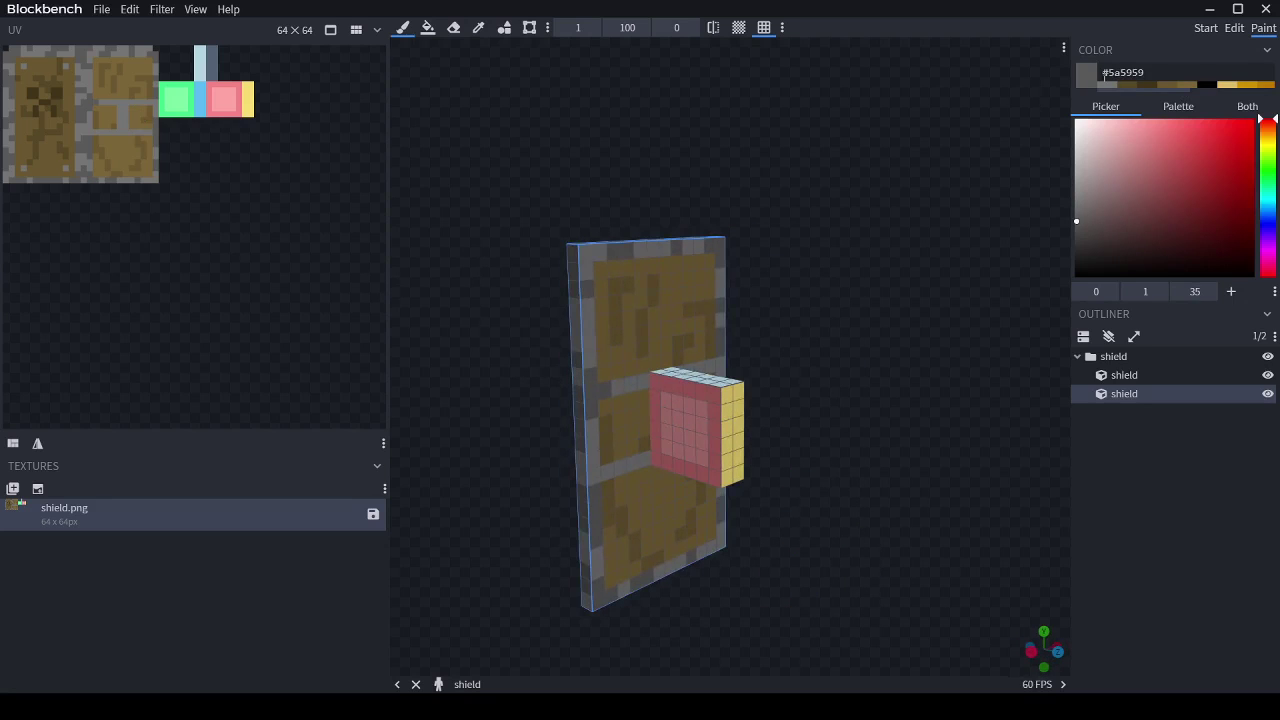
pyautogui.keyDown('alt'); pyautogui.click(576, 398); pyautogui.keyUp('alt')
pyautogui.moveTo(656, 380)
pyautogui.mouseDown()
pyautogui.moveTo(712, 408)
pyautogui.moveTo(711, 395)
pyautogui.moveTo(664, 461)
pyautogui.moveTo(656, 393)
pyautogui.mouseUp()
pyautogui.hotkey('ctrl', 'z')
pyautogui.click(1110, 87)
pyautogui.click(1138, 84)
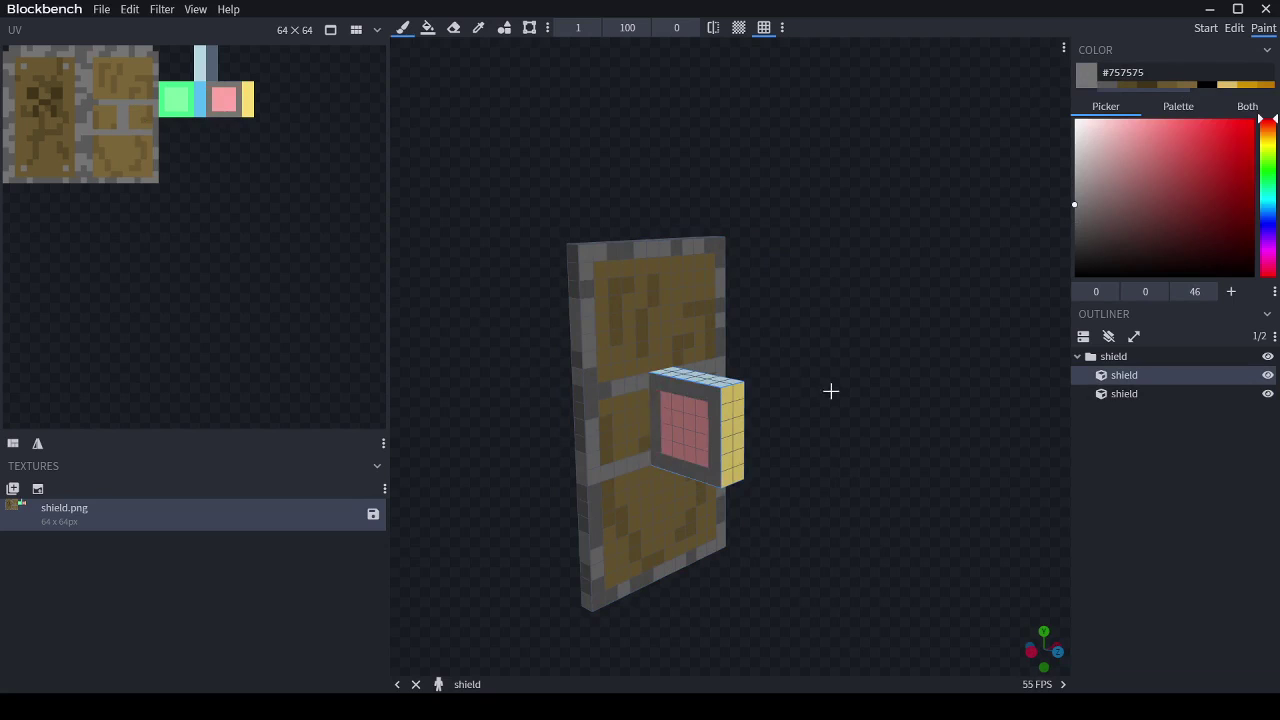
# - Cover the handle's yellow outer face, top and underside with grey #757575
pyautogui.moveTo(831, 391); pyautogui.dragTo(738, 478)
pyautogui.moveTo(677, 333); pyautogui.dragTo(671, 436)
pyautogui.moveTo(688, 327); pyautogui.dragTo(684, 437)
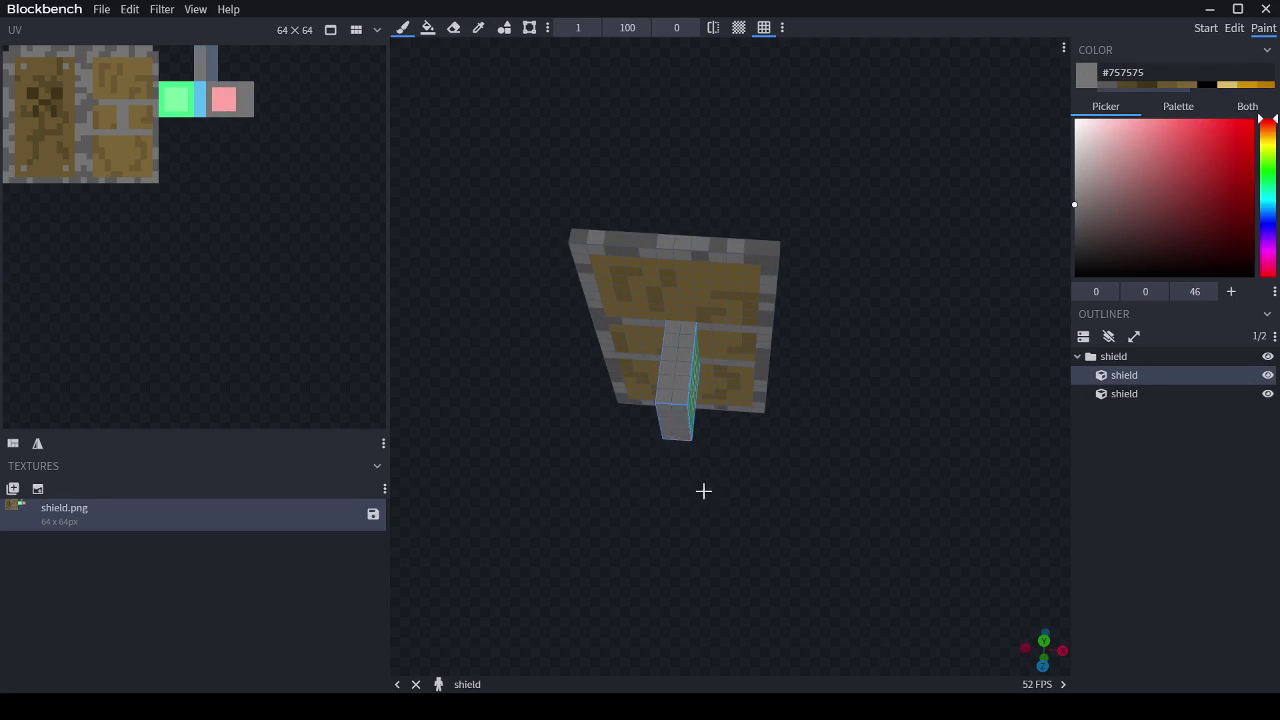
pyautogui.moveTo(718, 495); pyautogui.dragTo(728, 296)
pyautogui.moveTo(653, 363)
pyautogui.mouseDown()
pyautogui.moveTo(660, 437)
pyautogui.moveTo(679, 441)
pyautogui.mouseUp()
pyautogui.moveTo(898, 328); pyautogui.dragTo(778, 455)
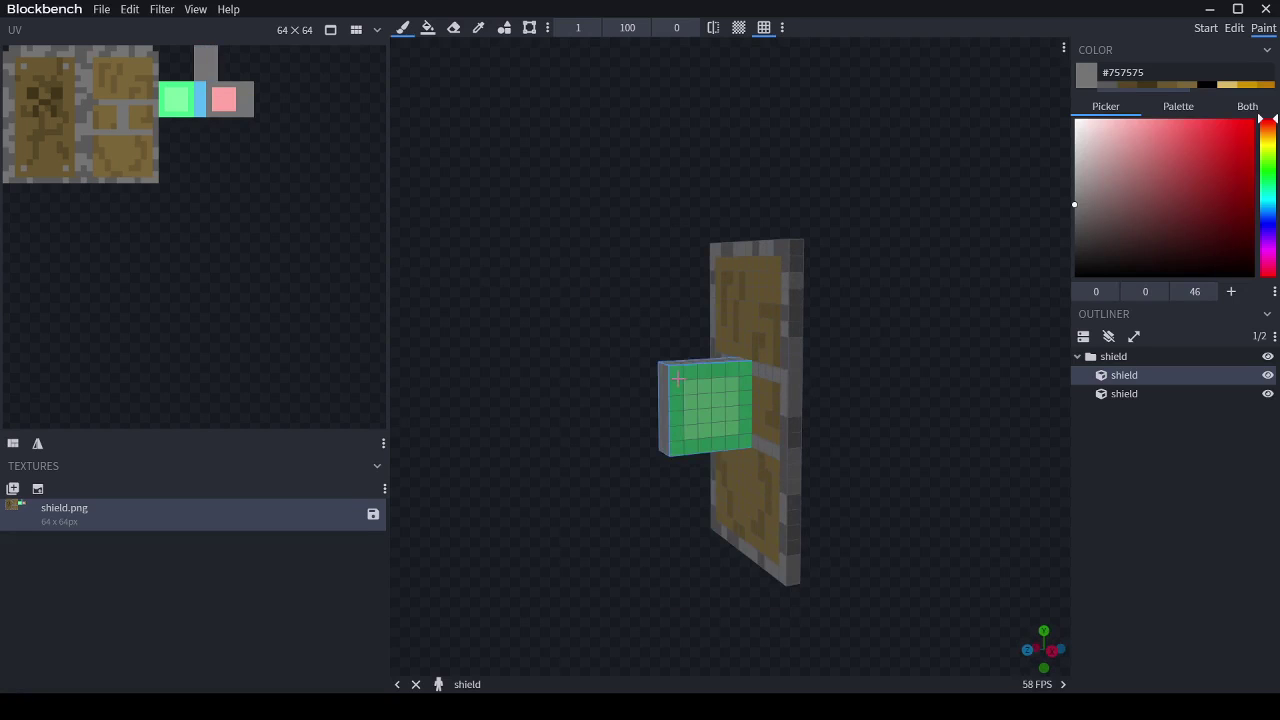
# - Paint the border of the handle's green side face and its remaining blue face grey #757575
pyautogui.moveTo(677, 372); pyautogui.dragTo(741, 442)
pyautogui.hotkey('ctrl', 'z')
pyautogui.moveTo(745, 368); pyautogui.dragTo(749, 442)
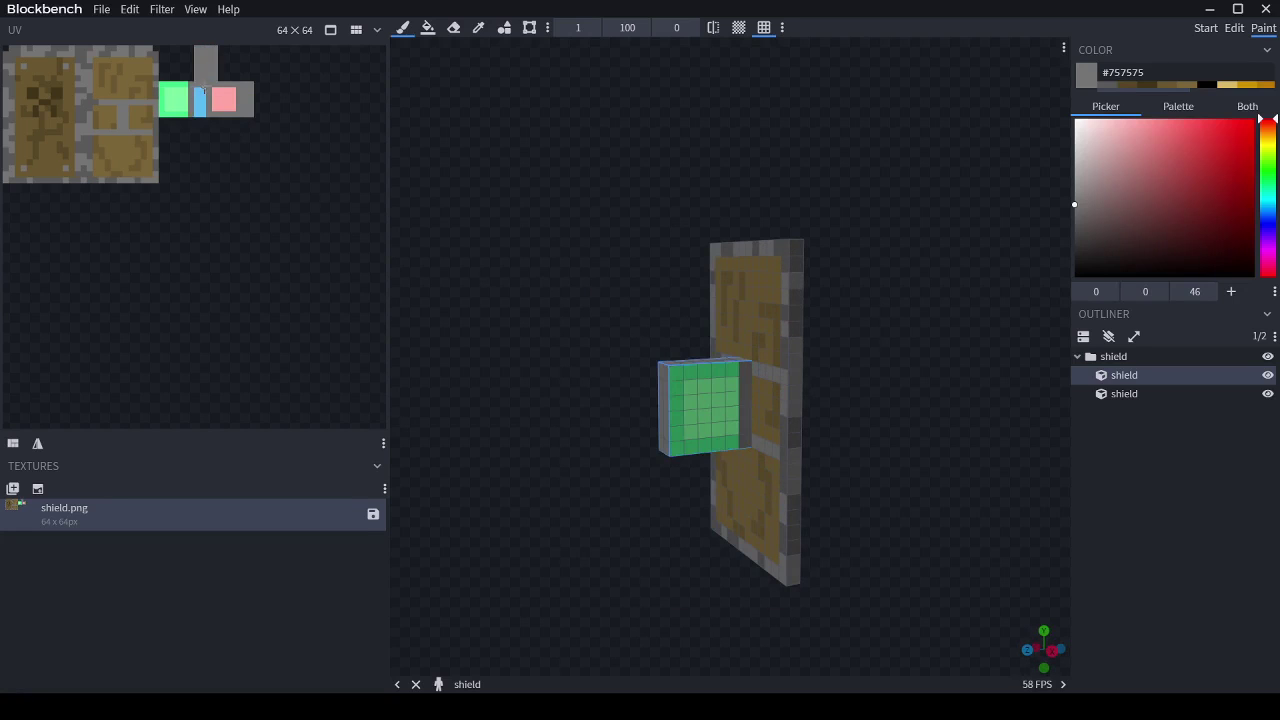
pyautogui.moveTo(540, 277)
pyautogui.mouseDown()
pyautogui.moveTo(774, 286)
pyautogui.moveTo(510, 285)
pyautogui.mouseUp()
pyautogui.moveTo(760, 361)
pyautogui.mouseDown()
pyautogui.moveTo(721, 435)
pyautogui.moveTo(756, 437)
pyautogui.mouseUp()
pyautogui.moveTo(590, 350)
pyautogui.mouseDown()
pyautogui.moveTo(774, 360)
pyautogui.moveTo(870, 343)
pyautogui.mouseUp()
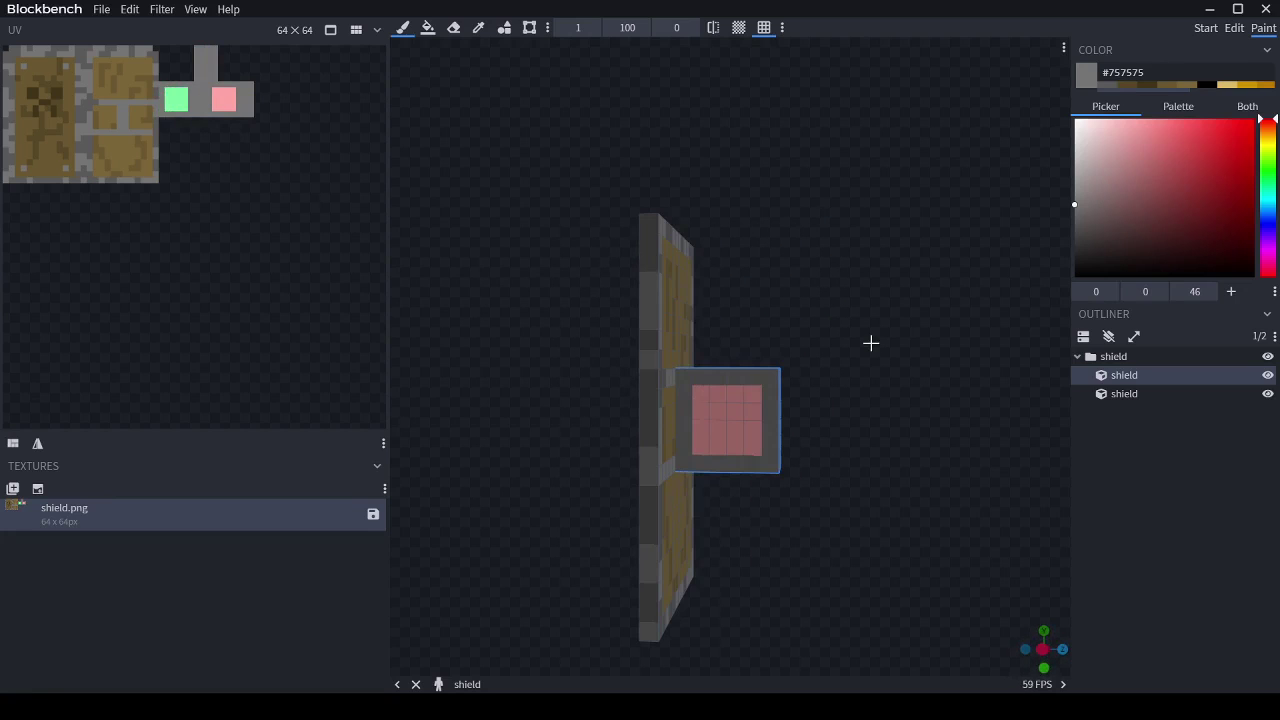
# - Fill the centres of the handle's red and green side faces with light brown #7b6538
pyautogui.click(1184, 84)
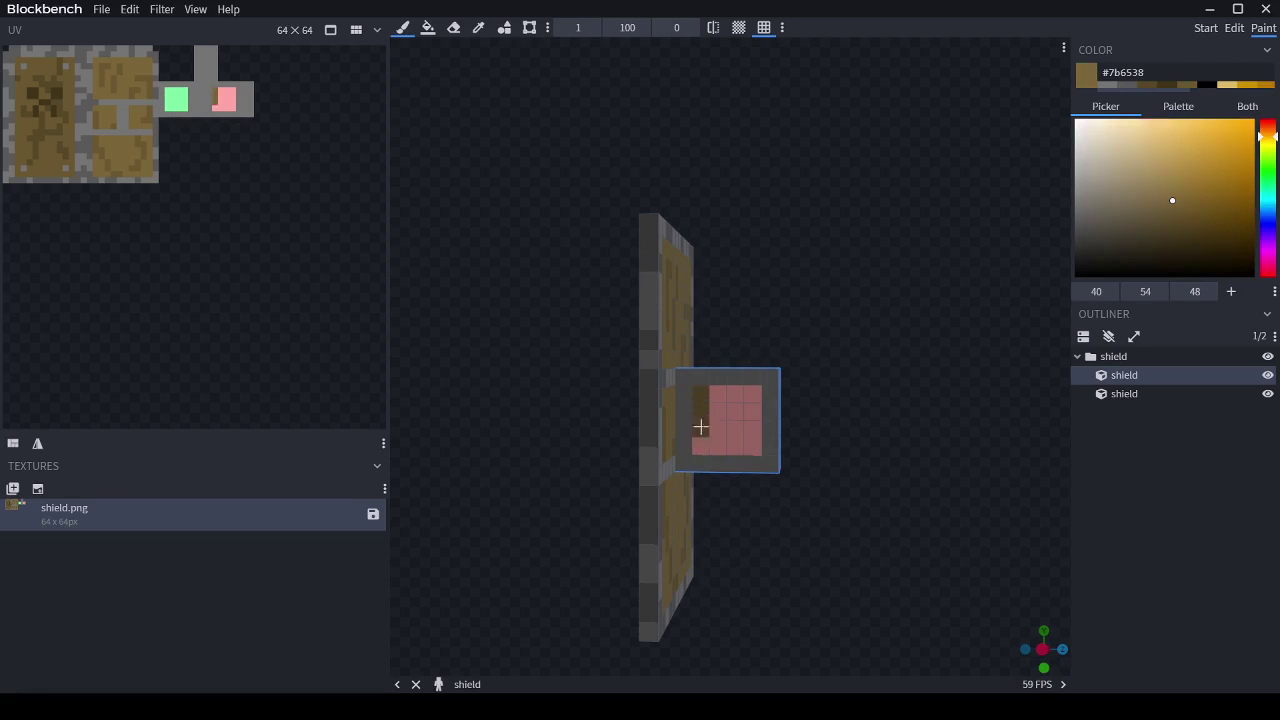
pyautogui.click(1199, 86)
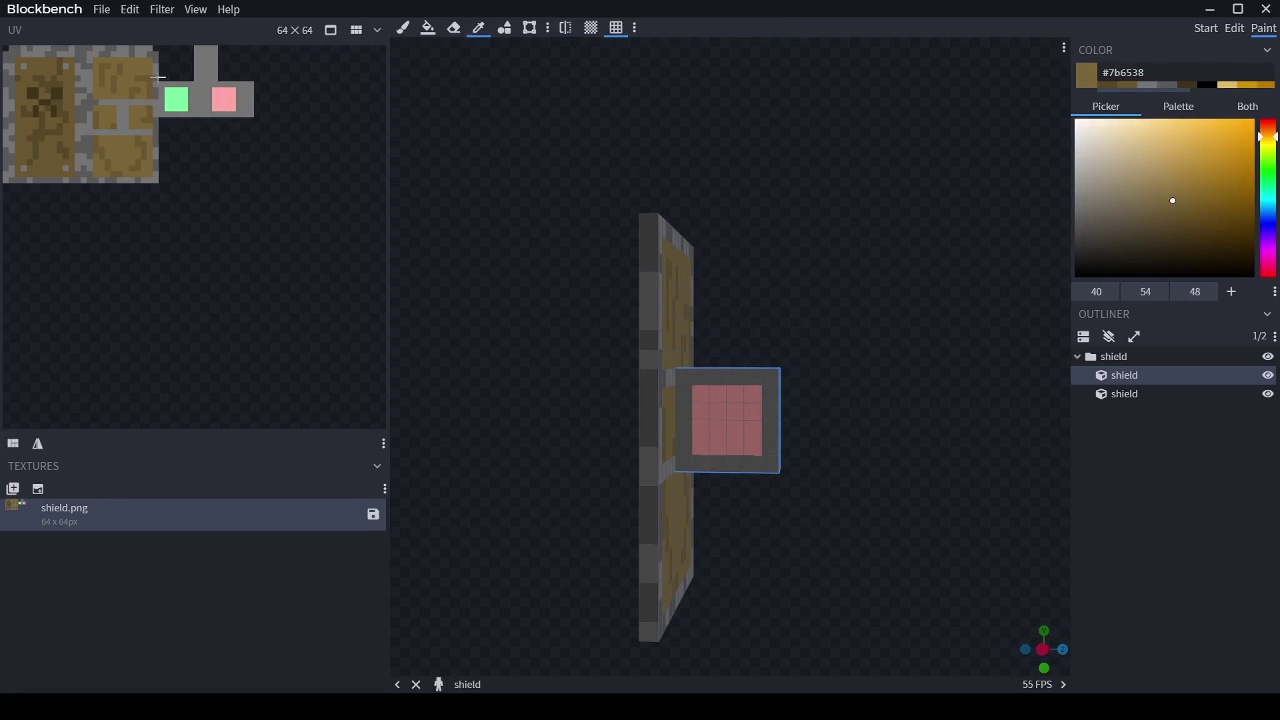
pyautogui.moveTo(699, 388); pyautogui.dragTo(704, 449)
pyautogui.hotkey('ctrl', 'z')
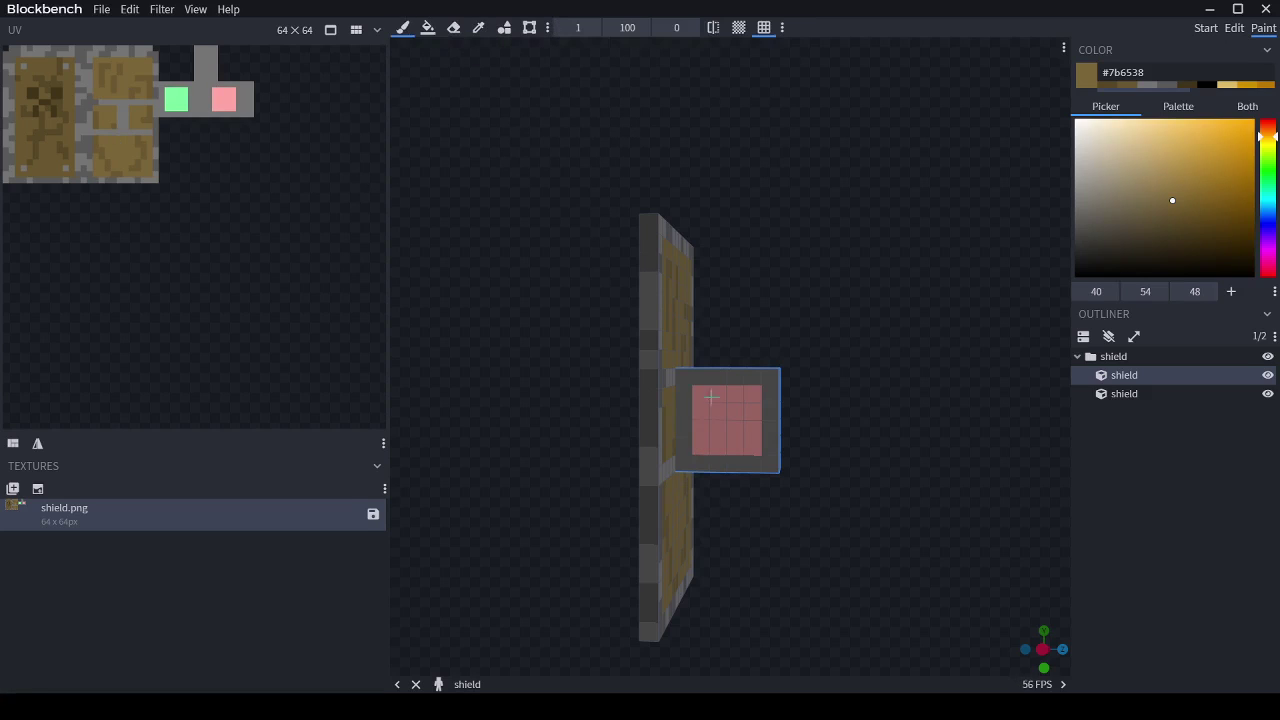
pyautogui.moveTo(703, 390)
pyautogui.mouseDown()
pyautogui.moveTo(706, 442)
pyautogui.moveTo(746, 443)
pyautogui.moveTo(752, 395)
pyautogui.moveTo(718, 429)
pyautogui.mouseUp()
pyautogui.moveTo(850, 408); pyautogui.dragTo(612, 416)
pyautogui.moveTo(684, 391)
pyautogui.mouseDown()
pyautogui.moveTo(720, 383)
pyautogui.moveTo(683, 406)
pyautogui.moveTo(700, 416)
pyautogui.mouseUp()
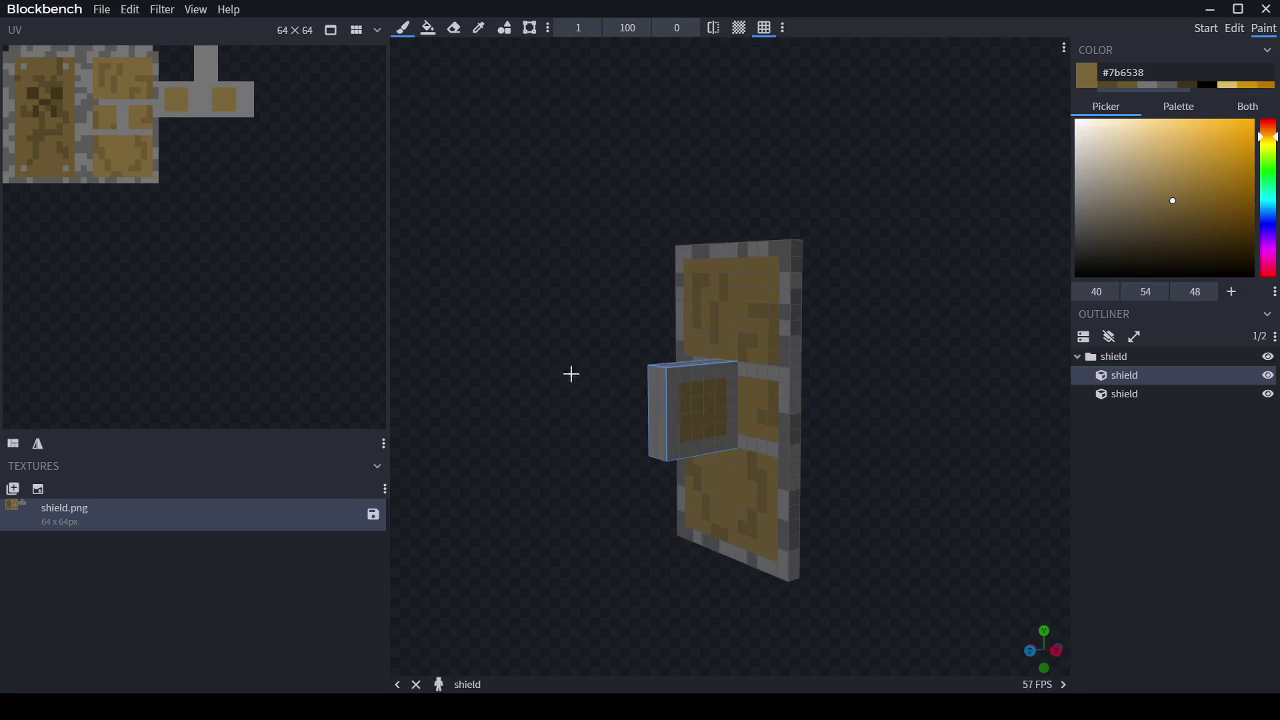
# - Paint wood-grain pixels in brown #6a5730 on the brown centres of both handle side faces
pyautogui.moveTo(569, 374); pyautogui.dragTo(808, 374)
pyautogui.moveTo(715, 439)
pyautogui.mouseDown()
pyautogui.moveTo(718, 425)
pyautogui.moveTo(702, 424)
pyautogui.mouseUp()
pyautogui.hotkey('ctrl', 'z')
pyautogui.click(1127, 86)
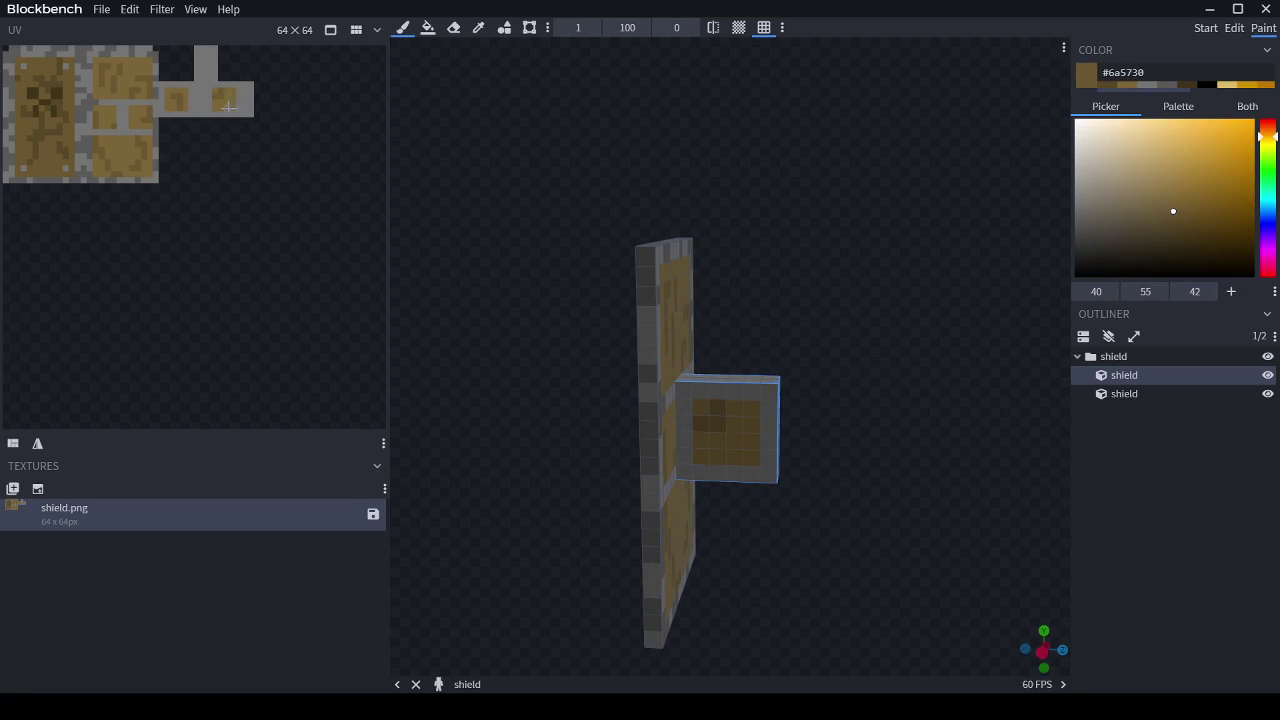
pyautogui.moveTo(643, 369)
pyautogui.mouseDown()
pyautogui.moveTo(563, 400)
pyautogui.moveTo(589, 491)
pyautogui.moveTo(797, 517)
pyautogui.moveTo(1072, 415)
pyautogui.moveTo(474, 377)
pyautogui.moveTo(1171, 391)
pyautogui.moveTo(910, 413)
pyautogui.moveTo(974, 423)
pyautogui.moveTo(529, 417)
pyautogui.moveTo(950, 382)
pyautogui.moveTo(663, 397)
pyautogui.mouseUp()
pyautogui.click(739, 399)
pyautogui.click(663, 397)
# - Add scattered darker grey #5a5959 pixels to the handle's grey borders and faces
pyautogui.moveTo(825, 403)
pyautogui.mouseDown()
pyautogui.moveTo(831, 511)
pyautogui.moveTo(940, 535)
pyautogui.mouseUp()
pyautogui.moveTo(712, 423); pyautogui.dragTo(702, 408)
pyautogui.moveTo(880, 448); pyautogui.dragTo(713, 368)
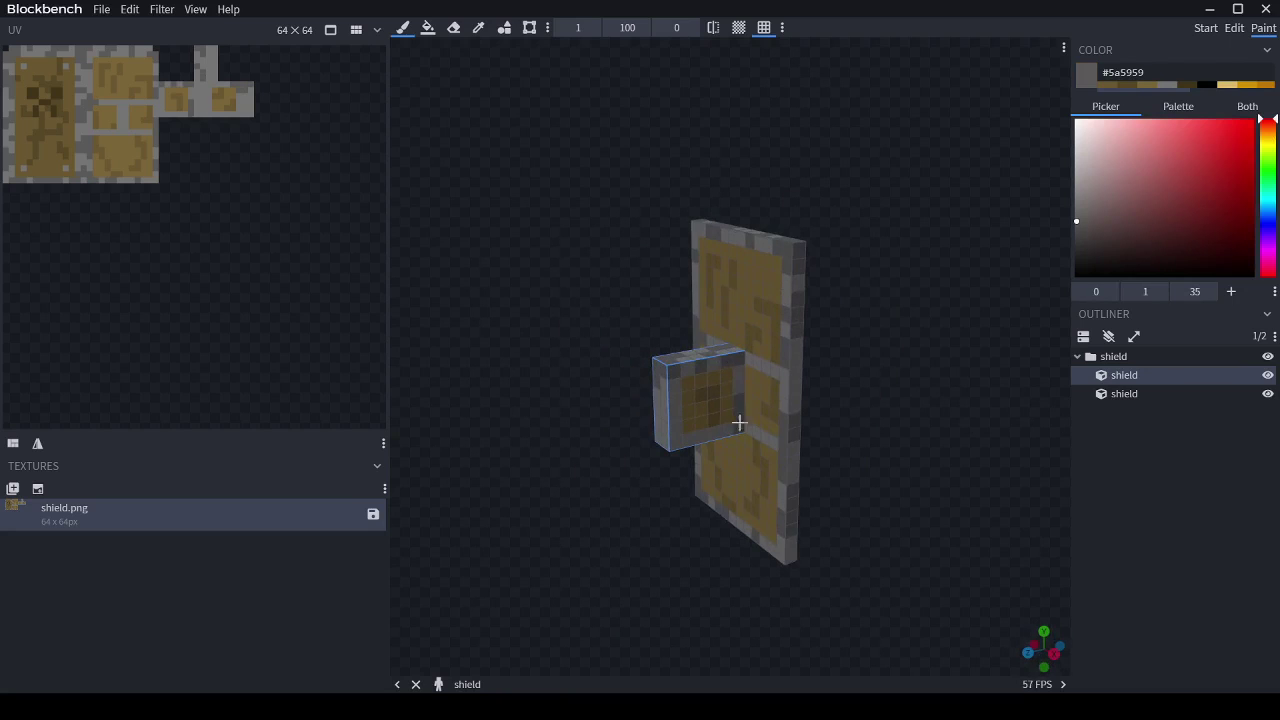
pyautogui.moveTo(675, 426); pyautogui.dragTo(684, 453)
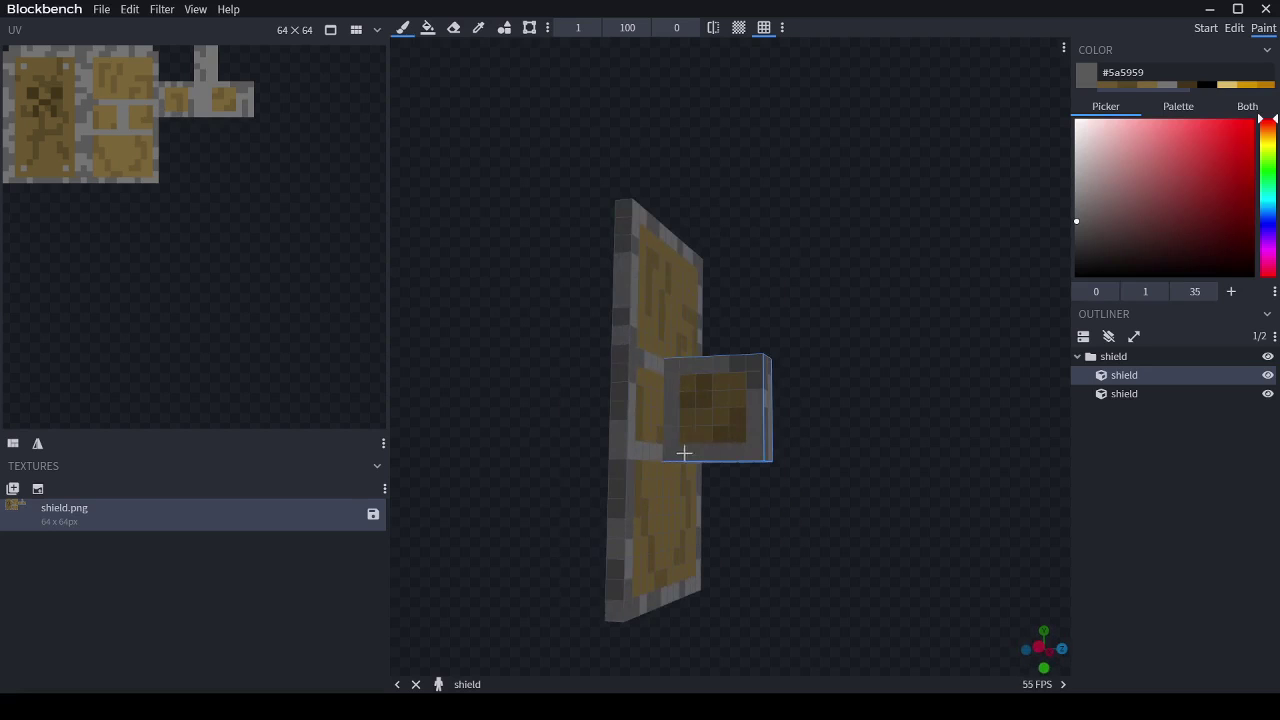
pyautogui.moveTo(816, 441); pyautogui.dragTo(640, 525)
pyautogui.moveTo(155, 516); pyautogui.dragTo(1083, 553)
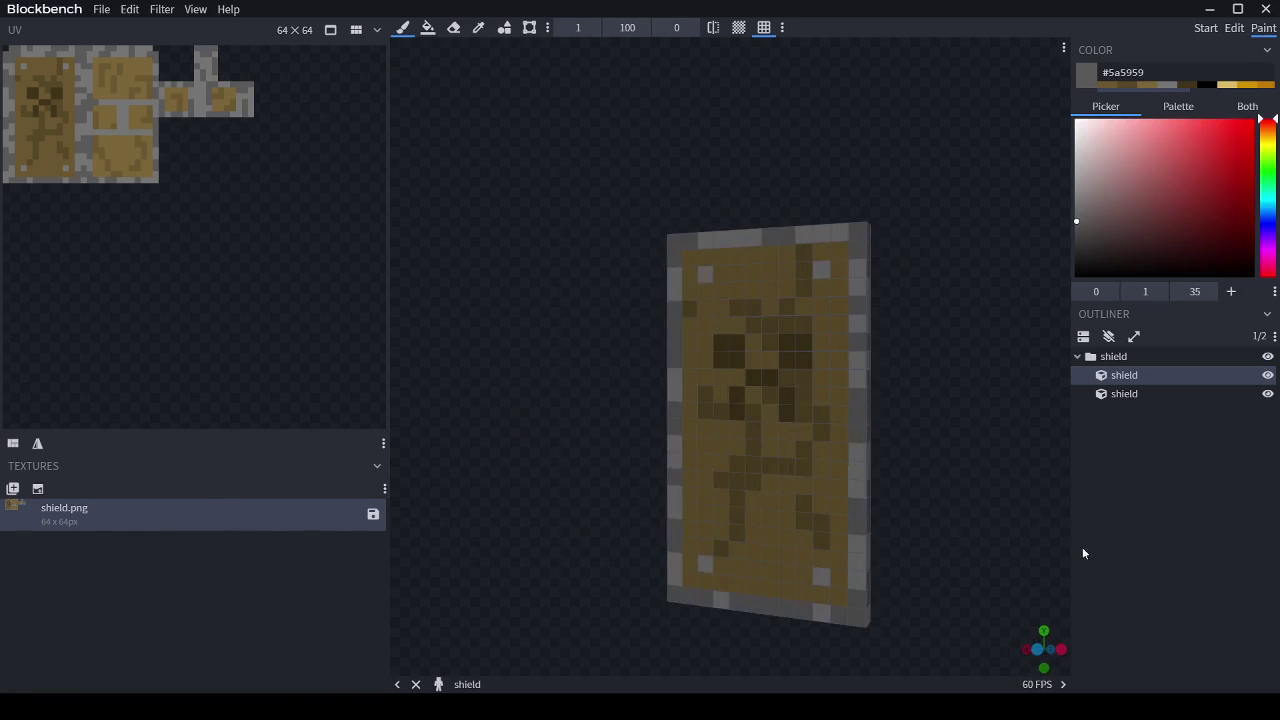